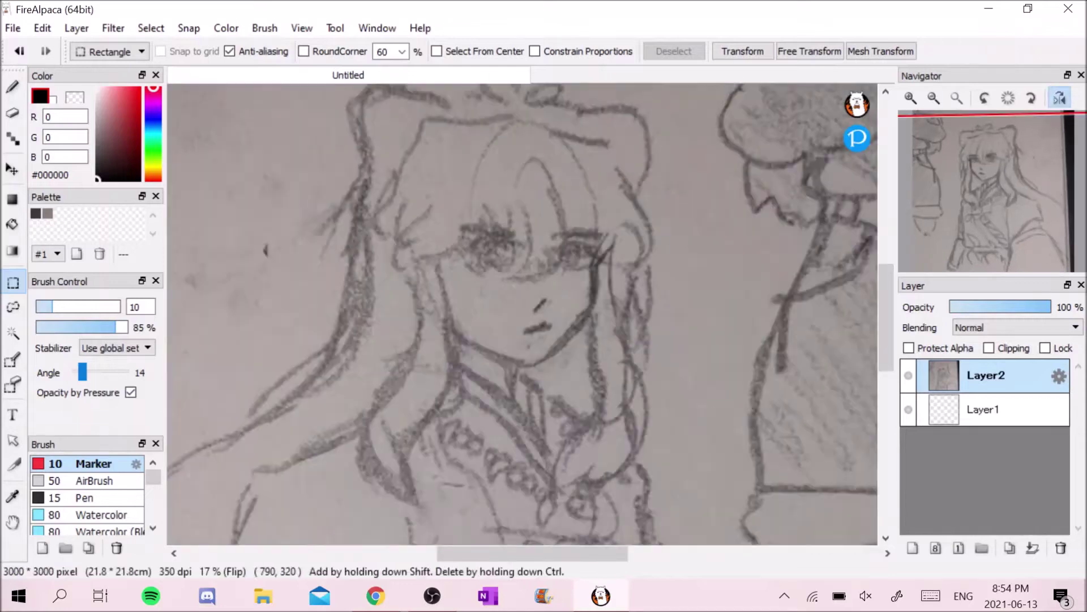
Ink dark grey eyelash arcs over both eyes
alt+click(493, 266)
drag(464, 278, 575, 281)
key(h)
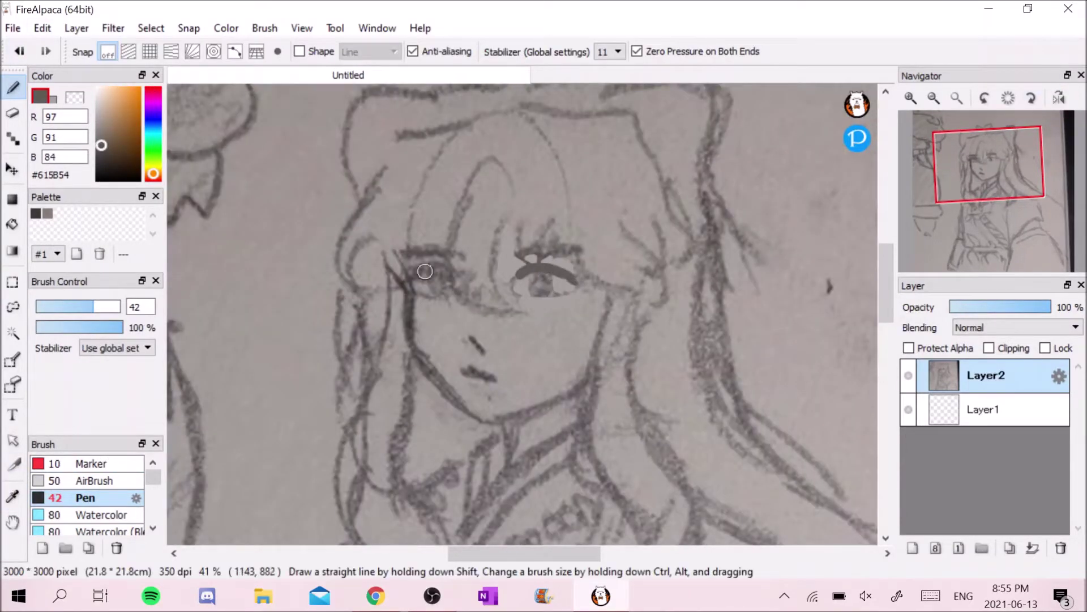
alt+click(557, 279)
drag(507, 224, 589, 283)
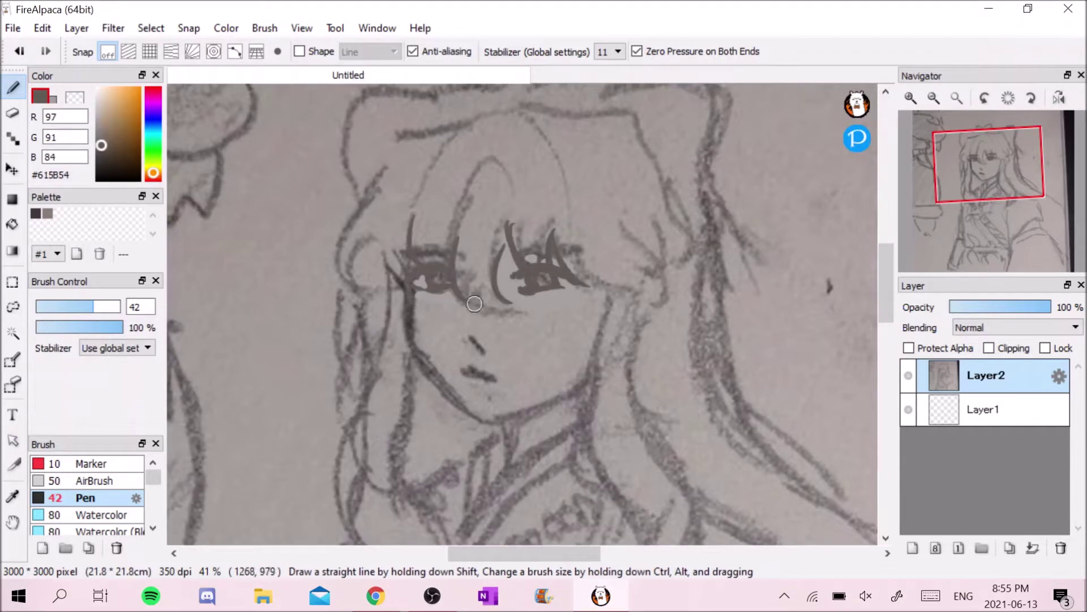
Cover the sketch's background and corners with flat grey-brown paint
scroll(523, 303, down, 3)
scroll(341, 191, down, 1)
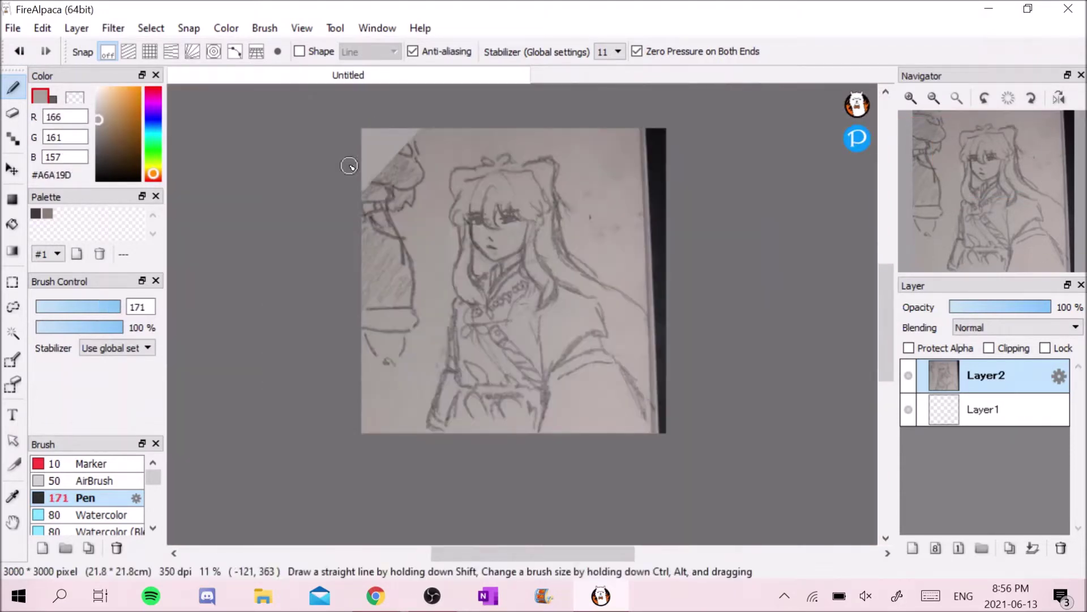
drag(341, 191, 397, 283)
drag(396, 142, 376, 231)
drag(567, 147, 619, 170)
drag(419, 431, 421, 165)
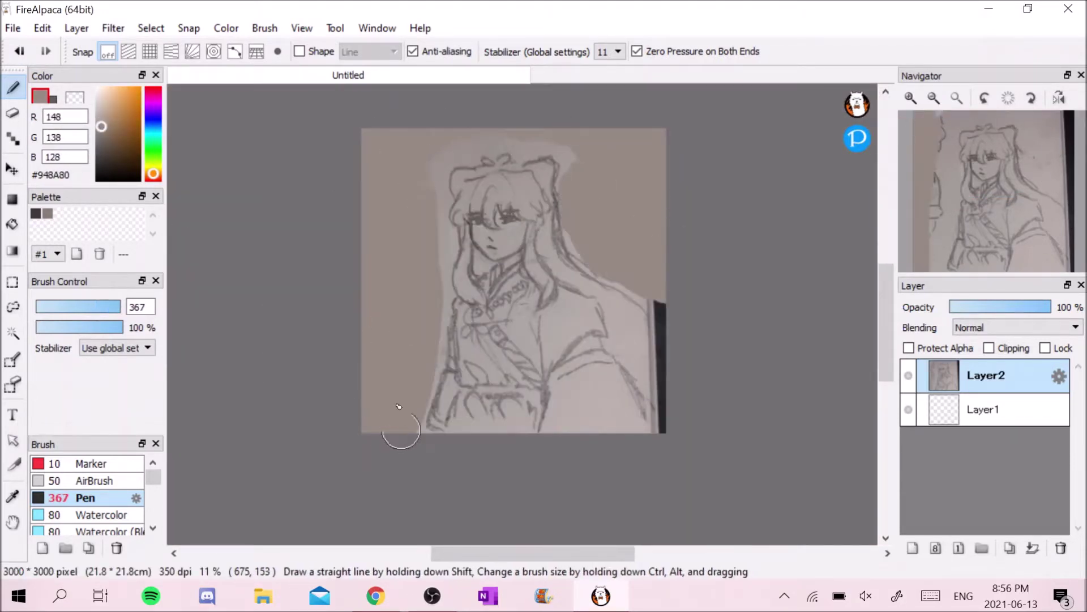
scroll(422, 165, up, 1)
Shift the sketch layer into place and stretch it taller to fill the canvas
mouse_move(567, 170)
mouse_down()
mouse_move(627, 275)
mouse_move(554, 244)
mouse_move(567, 242)
mouse_up()
key(v)
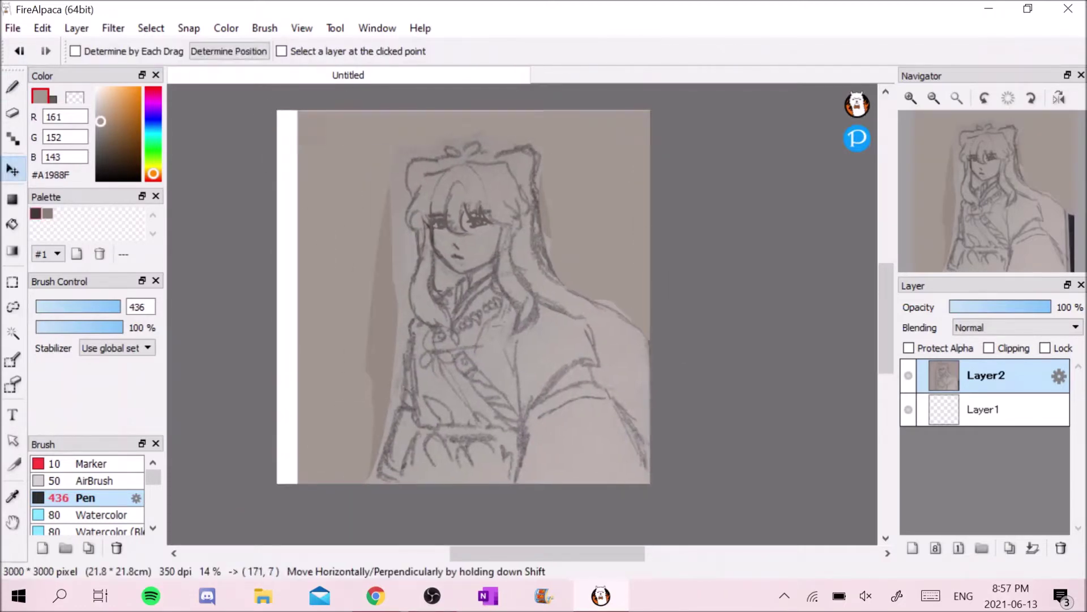
key(ctrl+t)
drag(465, 461, 464, 555)
key(Return)
Draw a dark line along the hair's right edge and add a new layer above
key(b)
scroll(348, 321, up, 1)
scroll(527, 170, up, 1)
drag(527, 196, 537, 279)
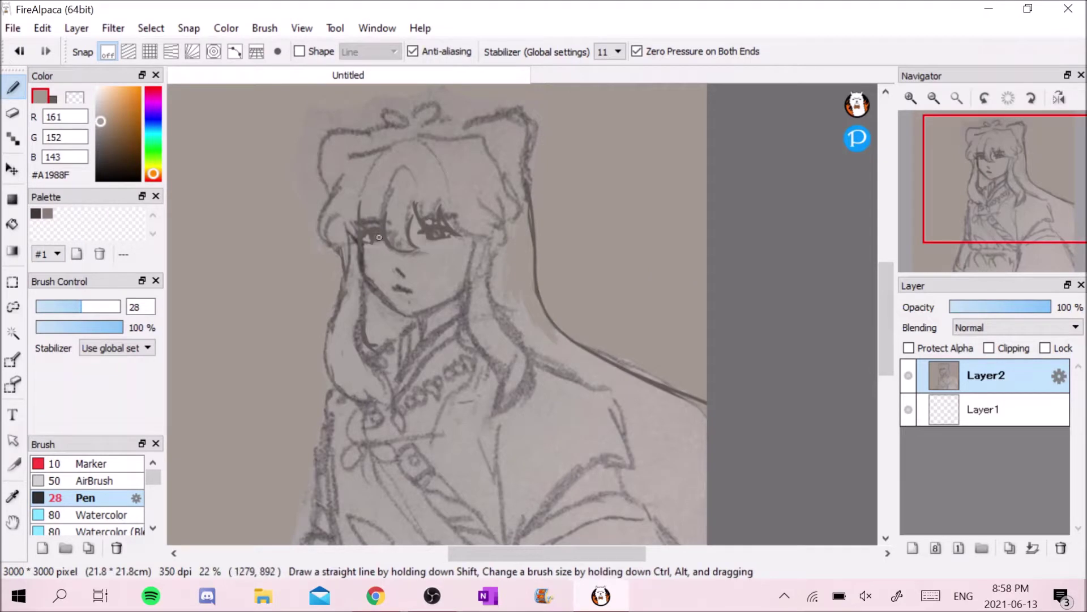
scroll(492, 206, down, 2)
key(ctrl+shift+n)
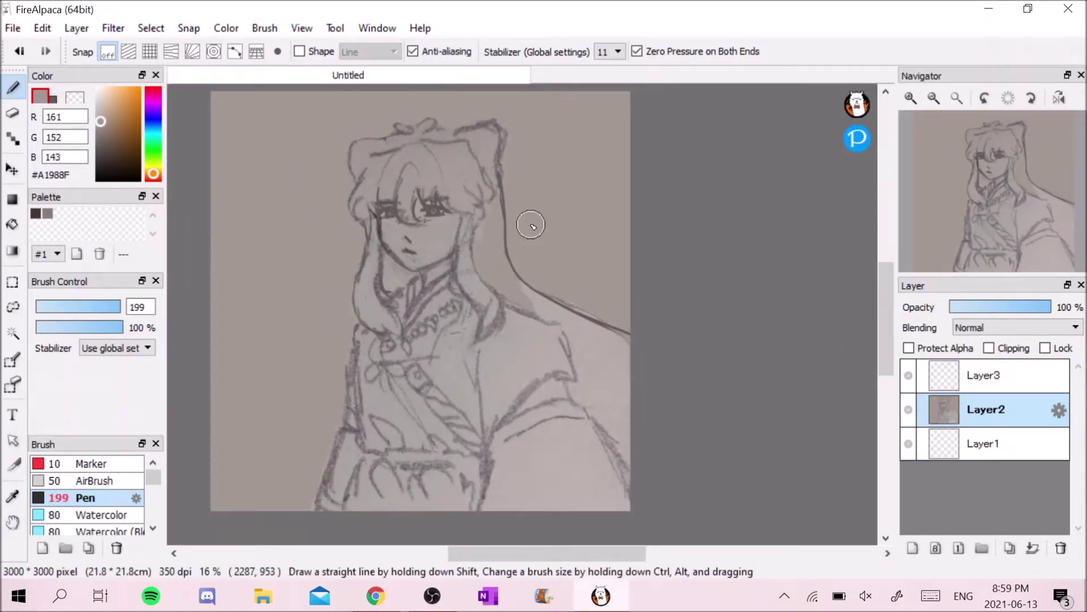
Paint red over the shoulder, collar, robe edges and sleeve, with darker red and light pink touches
mouse_move(501, 317)
mouse_down()
mouse_move(485, 355)
mouse_move(505, 467)
mouse_move(485, 510)
mouse_move(425, 517)
mouse_move(400, 418)
mouse_move(453, 286)
mouse_up()
ctrl+alt+drag(453, 286, 396, 317)
mouse_move(396, 317)
mouse_down()
mouse_move(408, 425)
mouse_move(643, 495)
mouse_move(461, 381)
mouse_move(553, 347)
mouse_move(369, 400)
mouse_move(430, 295)
mouse_move(479, 309)
mouse_up()
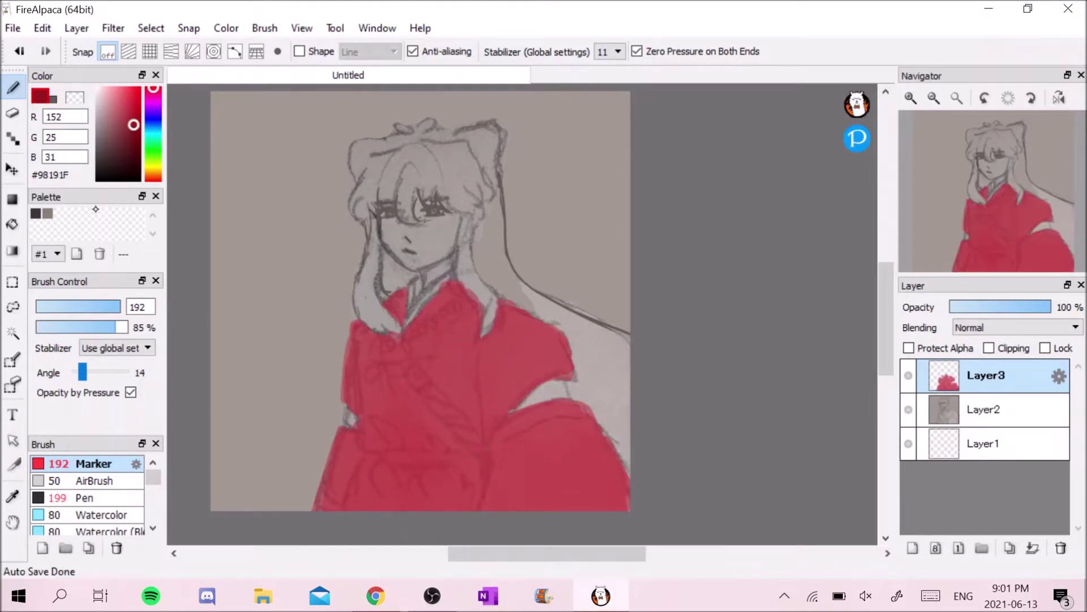
scroll(471, 345, up, 1)
mouse_move(307, 354)
mouse_down()
mouse_move(391, 446)
mouse_move(303, 502)
mouse_move(299, 461)
mouse_move(280, 515)
mouse_up()
drag(510, 420, 642, 461)
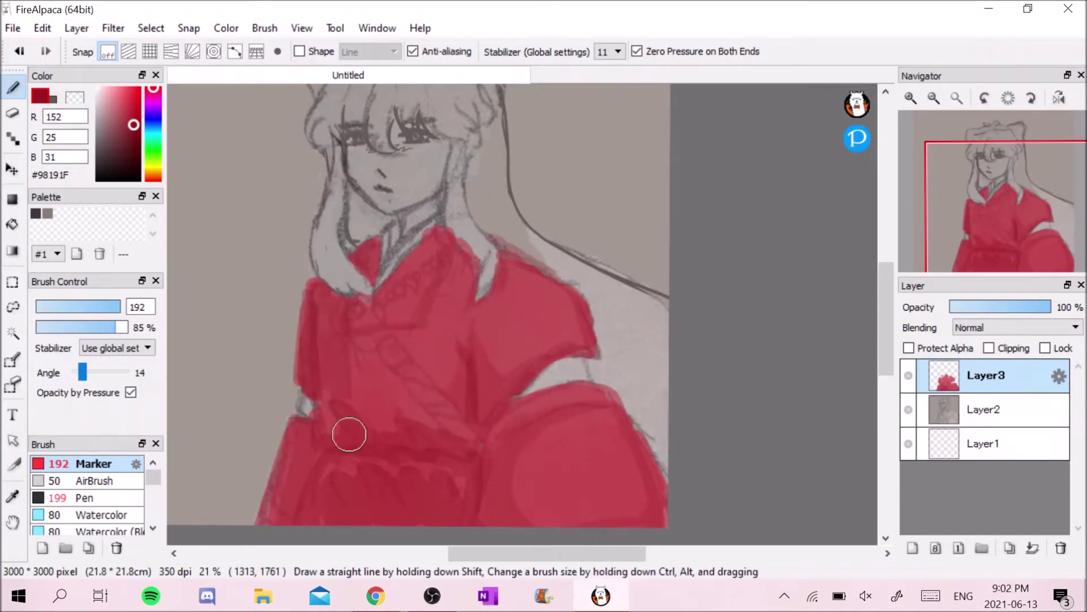
scroll(498, 397, down, 1)
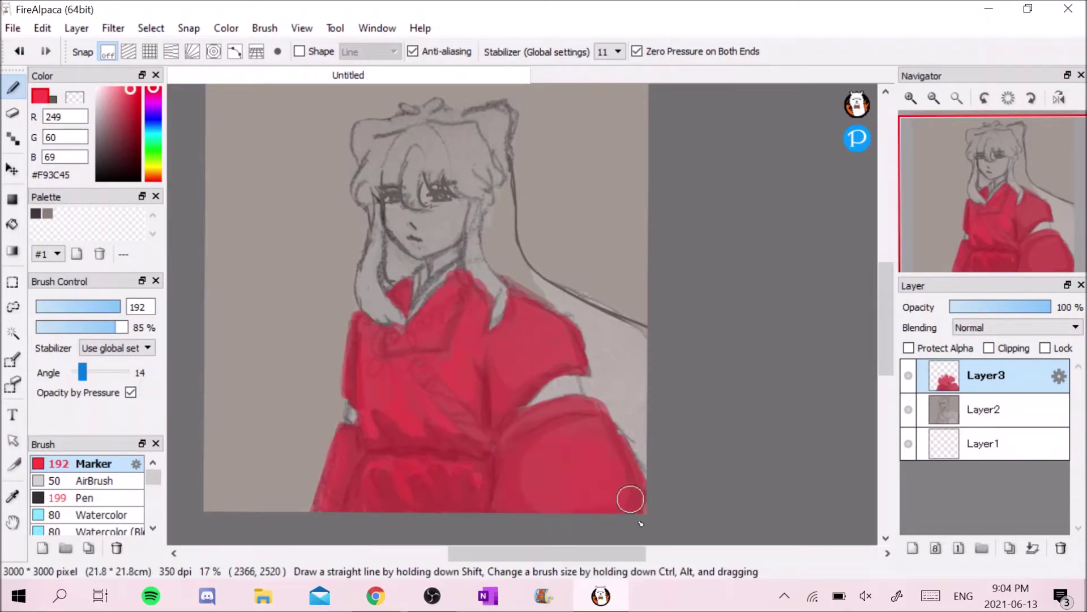
drag(497, 484, 476, 482)
Add pink and coral highlights to the robe folds and darker red up the left edge
drag(422, 436, 360, 339)
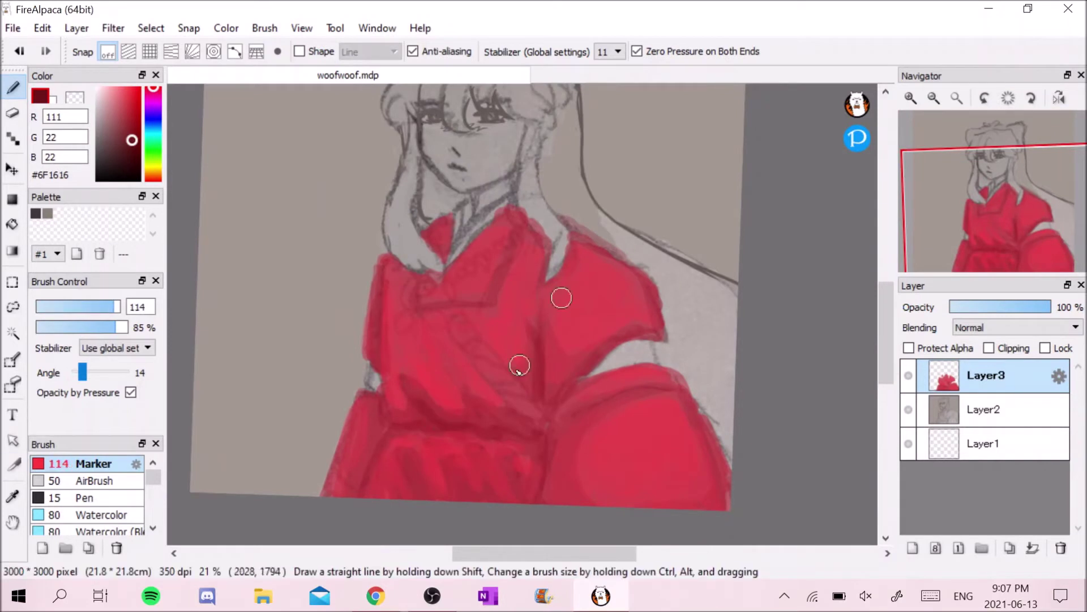
drag(379, 374, 377, 255)
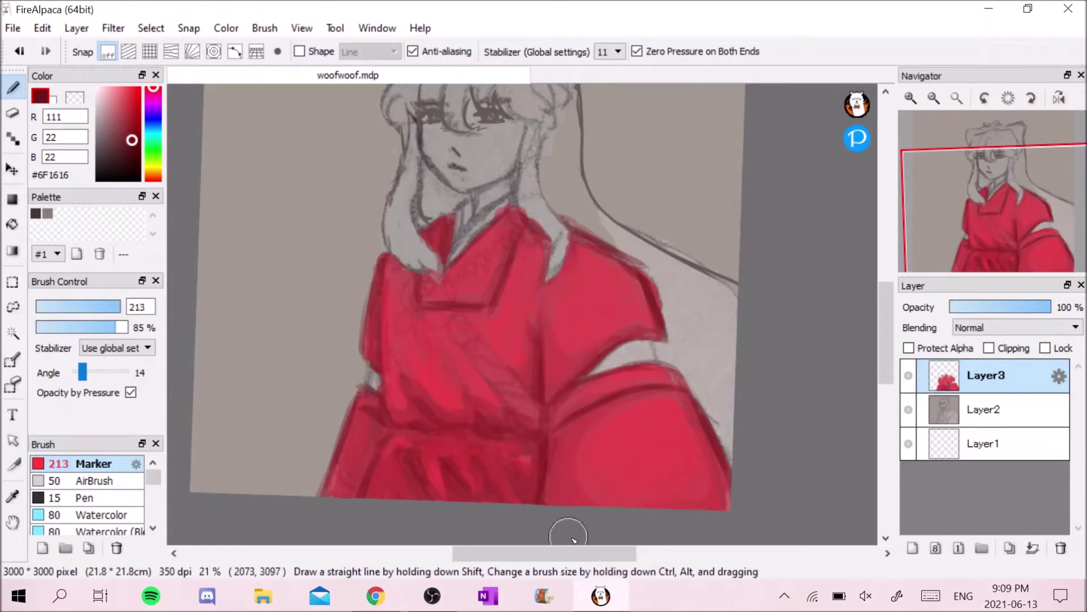
click(153, 179)
drag(413, 371, 453, 409)
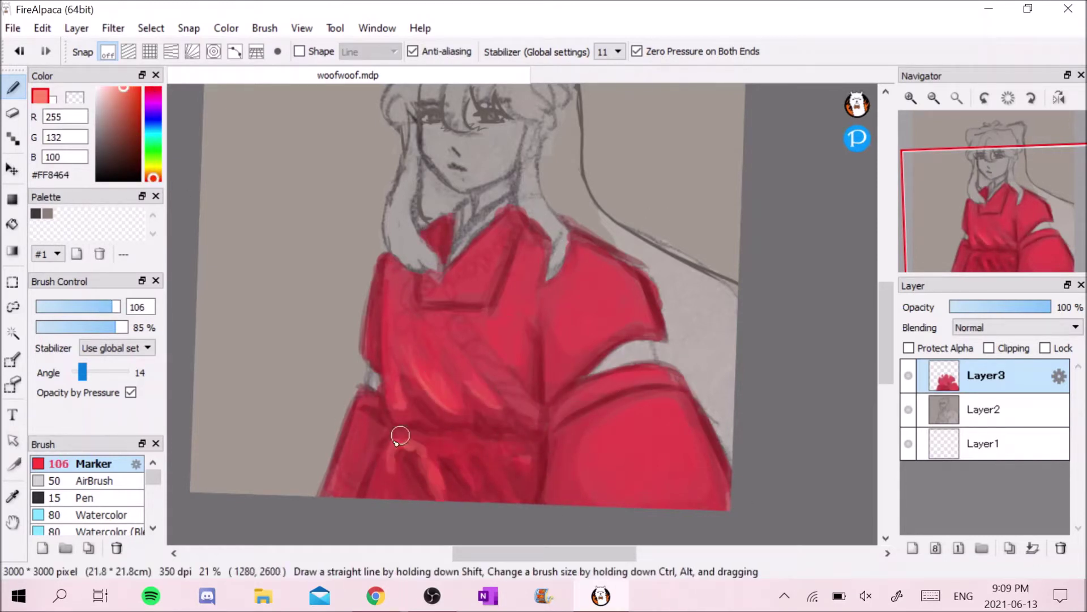
drag(510, 457, 530, 462)
click(134, 88)
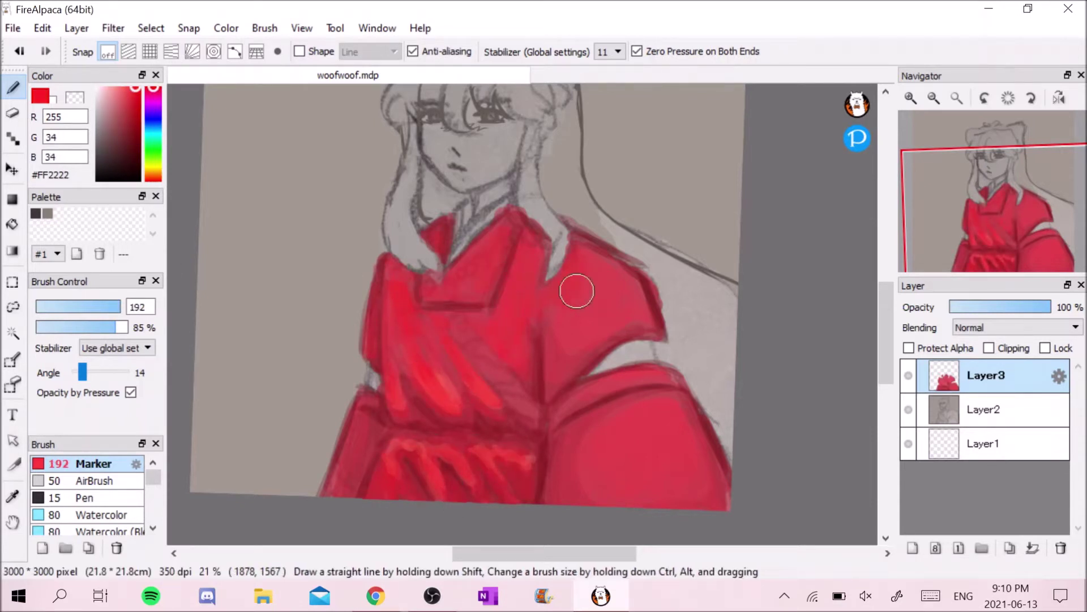
scroll(590, 506, down, 1)
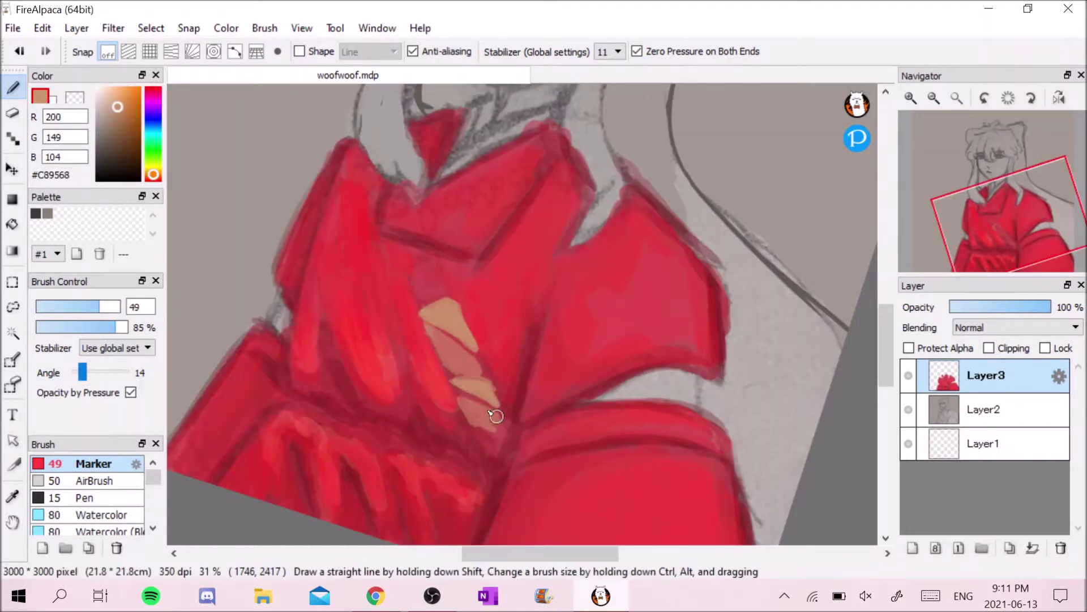
Shade and outline the sword hilt in dark brown and add an orange end cap
drag(492, 446, 493, 404)
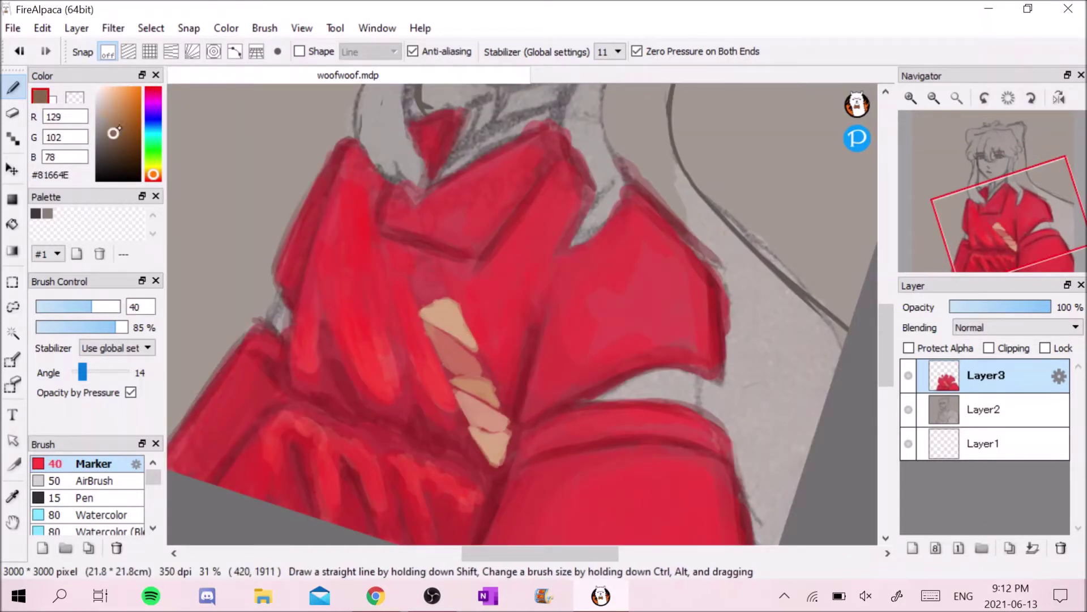
drag(449, 301, 499, 447)
drag(487, 374, 425, 317)
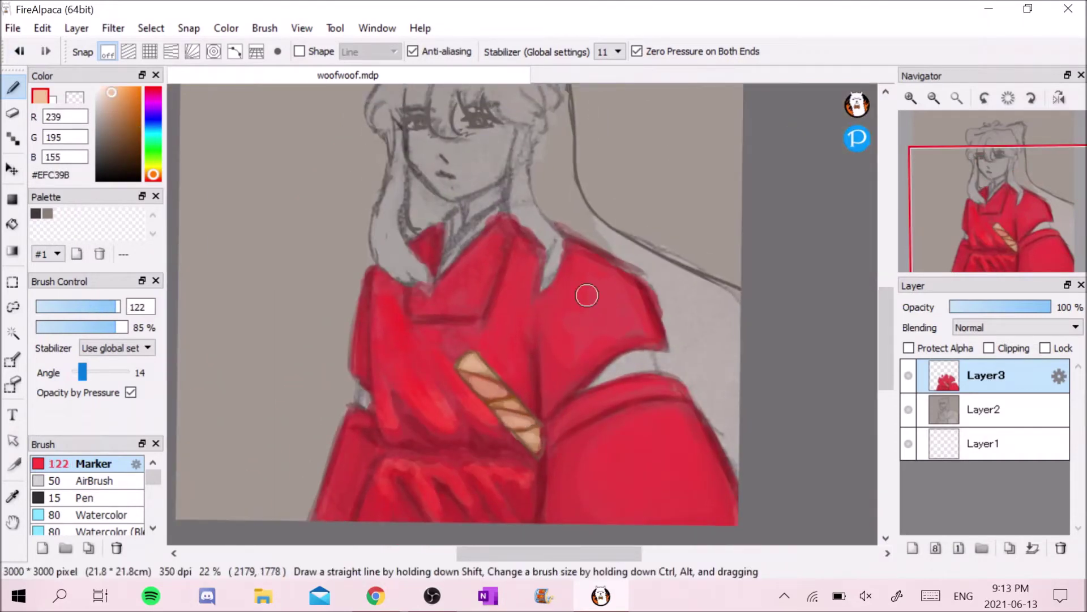
drag(439, 362, 413, 352)
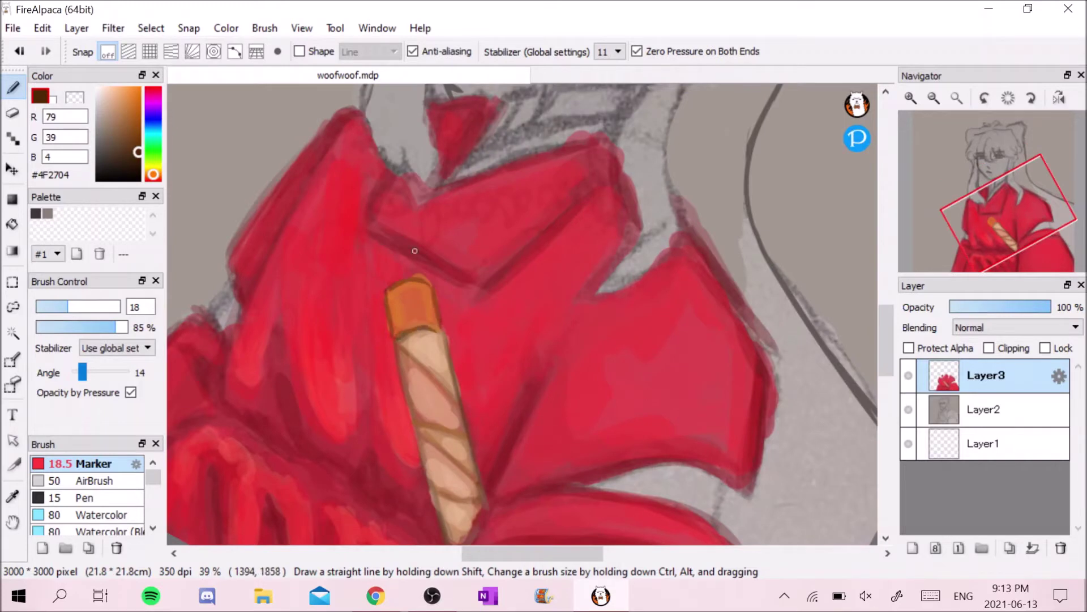
Fill the face with peach skin tone
scroll(447, 302, down, 3)
scroll(446, 301, up, 3)
mouse_move(317, 249)
mouse_down()
mouse_move(368, 283)
mouse_move(396, 255)
mouse_up()
Shade the neck orange, paint a pink nose and lips, and add purple face shadows
drag(459, 335, 402, 385)
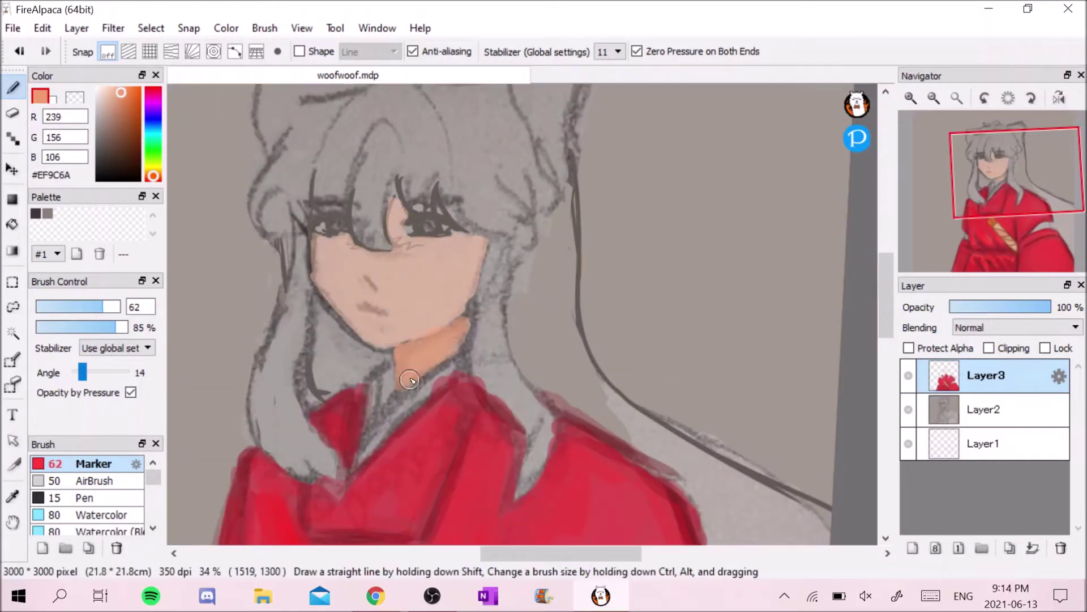
drag(398, 239, 419, 245)
drag(357, 306, 393, 312)
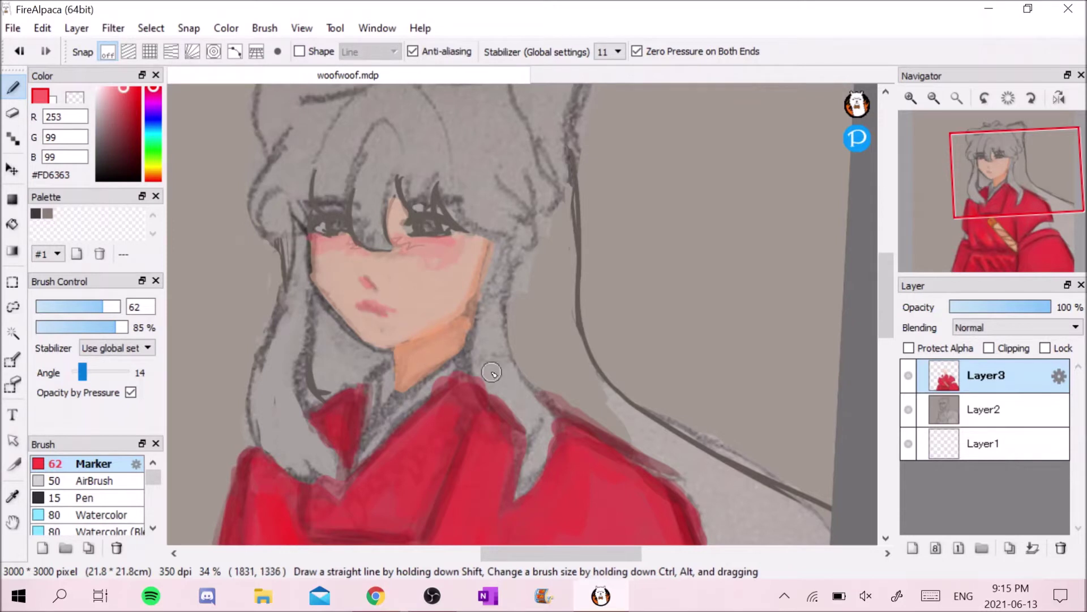
drag(397, 180, 398, 201)
drag(459, 249, 476, 284)
Add a pale nose highlight and soften the face and neck with skin tone
key(e)
key(b)
drag(396, 187, 399, 249)
drag(321, 240, 388, 309)
mouse_move(397, 238)
mouse_down()
mouse_move(435, 318)
mouse_move(447, 385)
mouse_up()
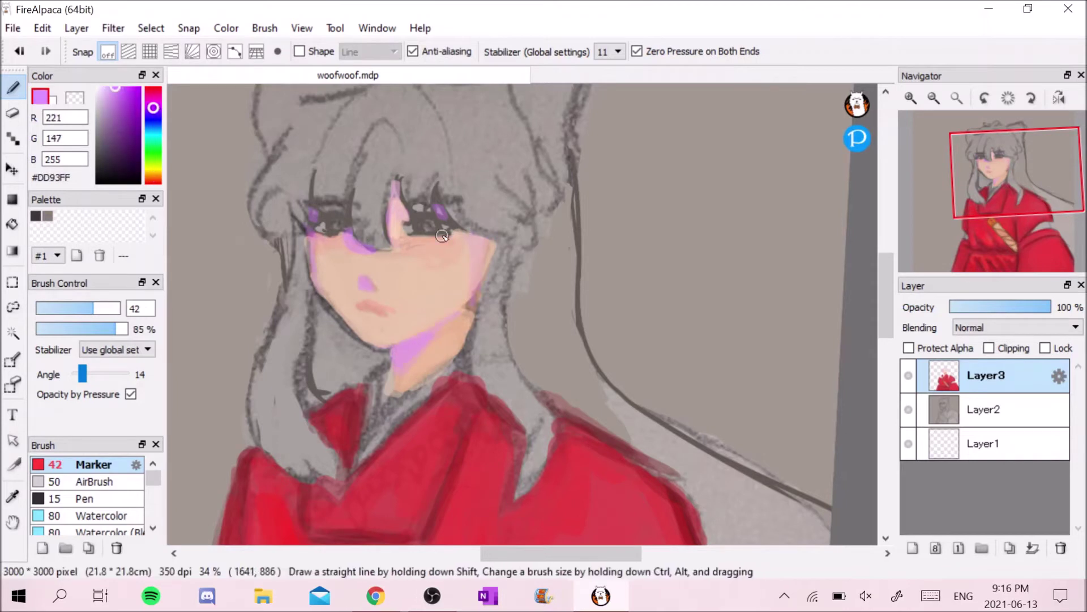
Add lavender shading around the eye, repaint the lips pink and blush around the nose
drag(442, 236, 311, 209)
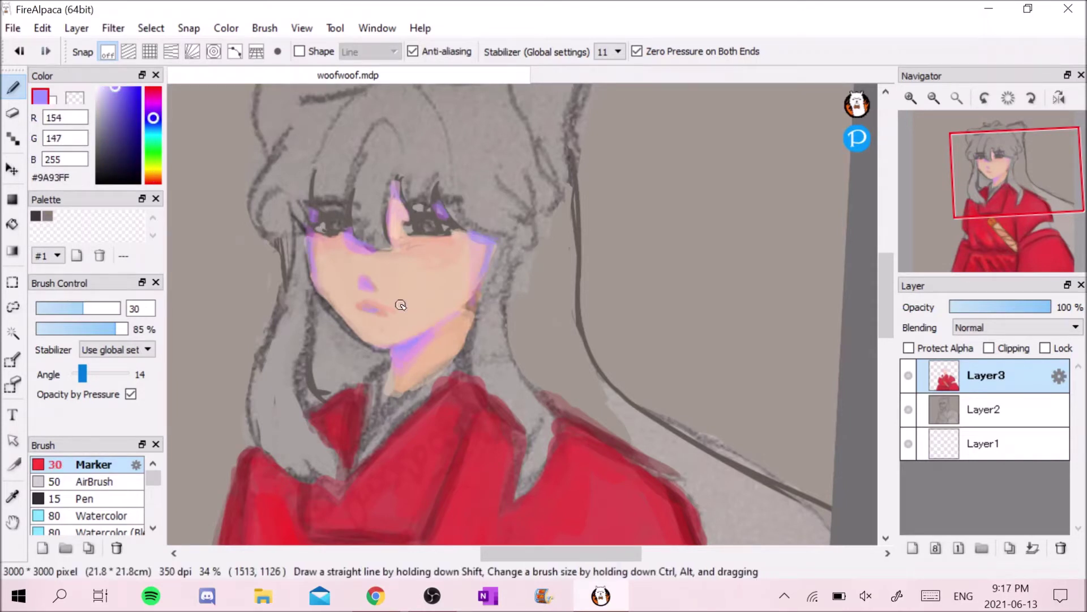
drag(356, 303, 391, 309)
drag(380, 227, 408, 258)
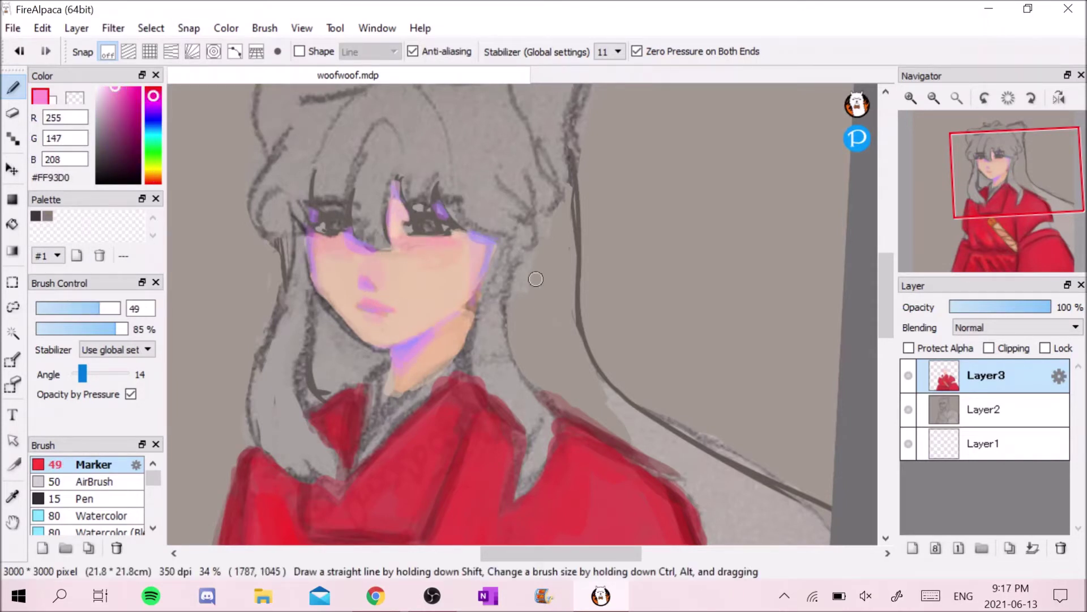
alt+click(449, 262)
drag(452, 243, 140, 111)
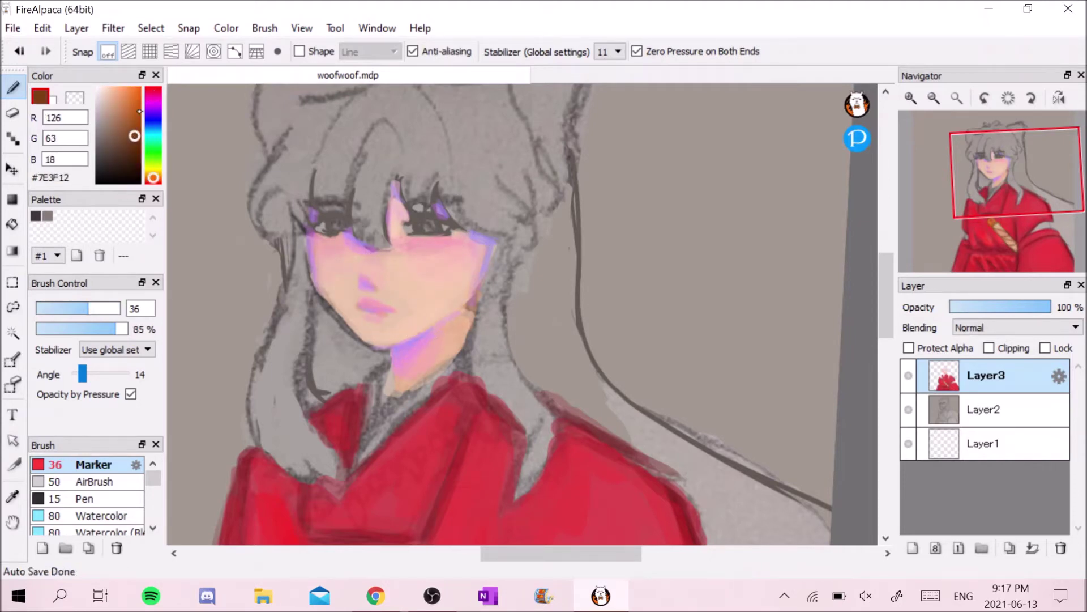
scroll(453, 254, up, 2)
alt+click(430, 272)
Draw a brown jawline along the face
drag(243, 258, 320, 382)
mouse_move(391, 340)
mouse_down()
mouse_move(457, 221)
mouse_move(406, 370)
mouse_up()
scroll(340, 277, down, 1)
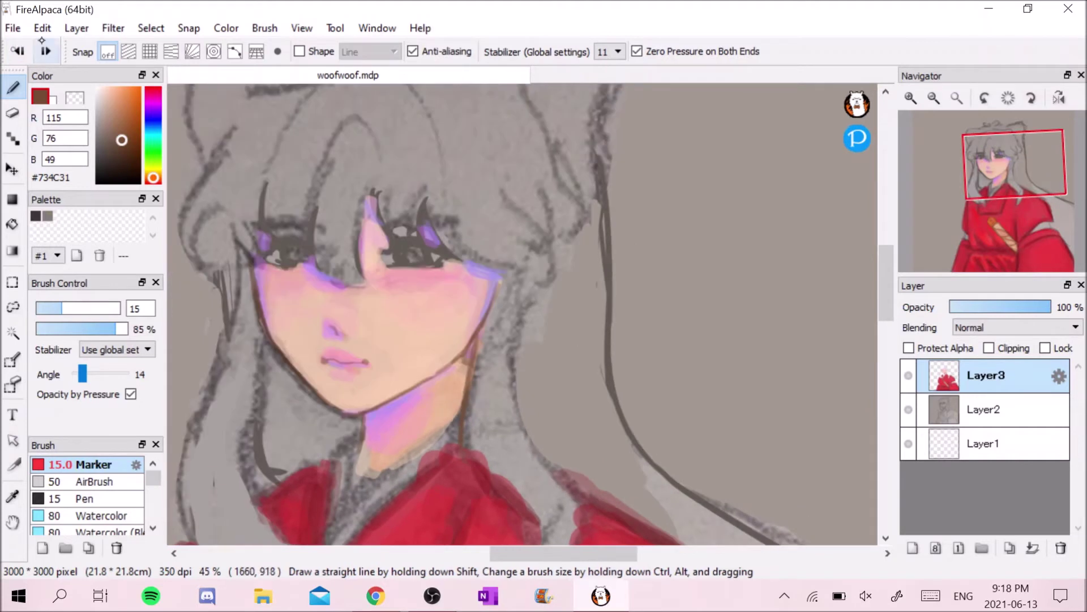
scroll(275, 280, up, 1)
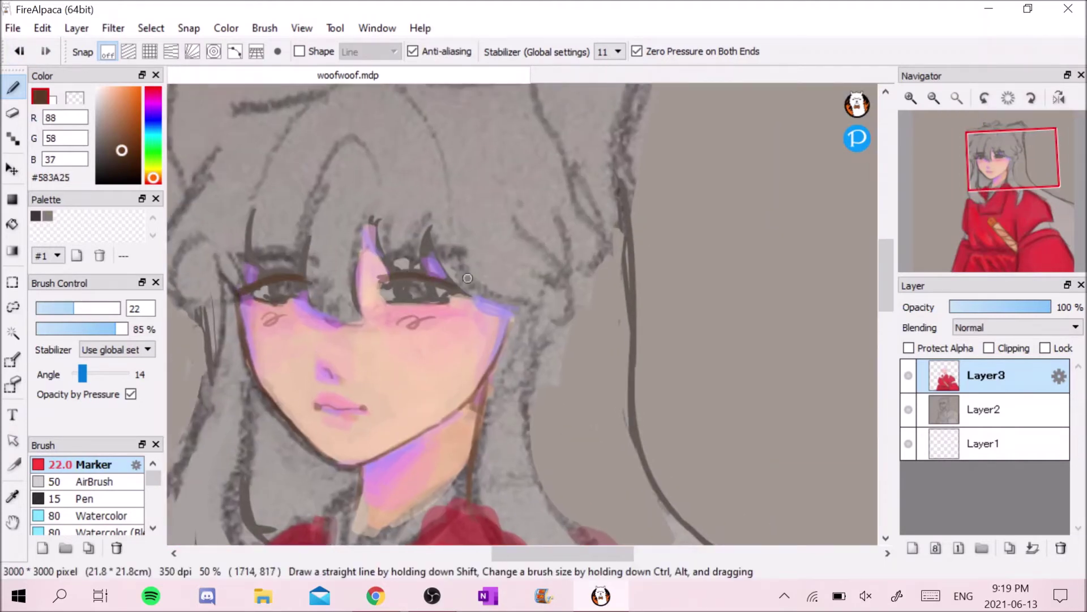
scroll(468, 278, up, 1)
Paint the eyes amber and add pale blue-white highlights
click(131, 105)
scroll(431, 288, down, 3)
key(h)
drag(422, 286, 446, 281)
click(85, 499)
click(85, 464)
scroll(372, 292, up, 2)
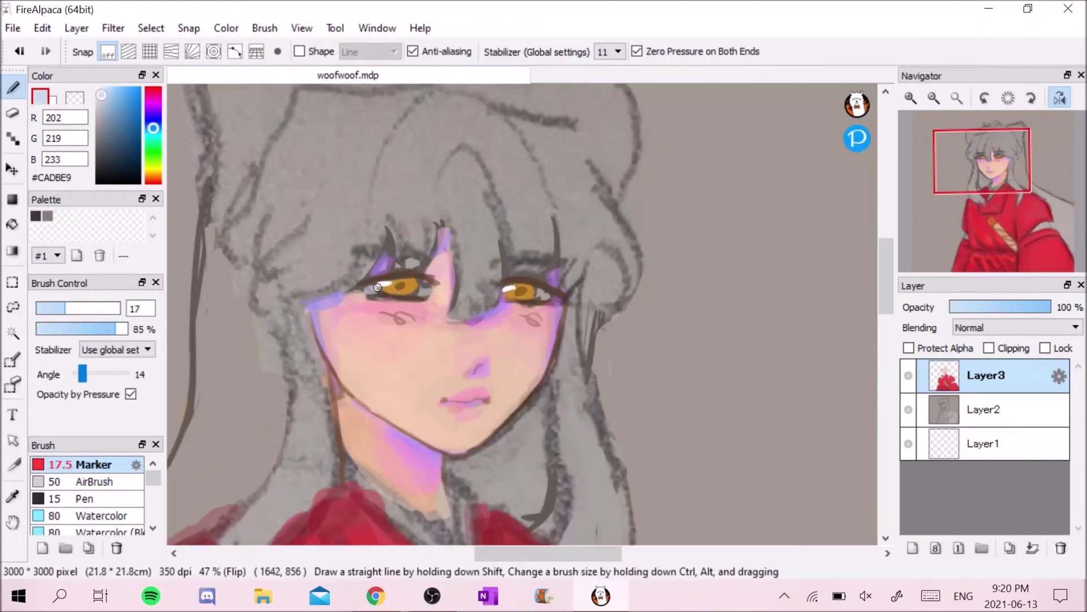
key(h)
scroll(324, 293, up, 1)
Draw a dark brown line along the lips
alt+click(323, 292)
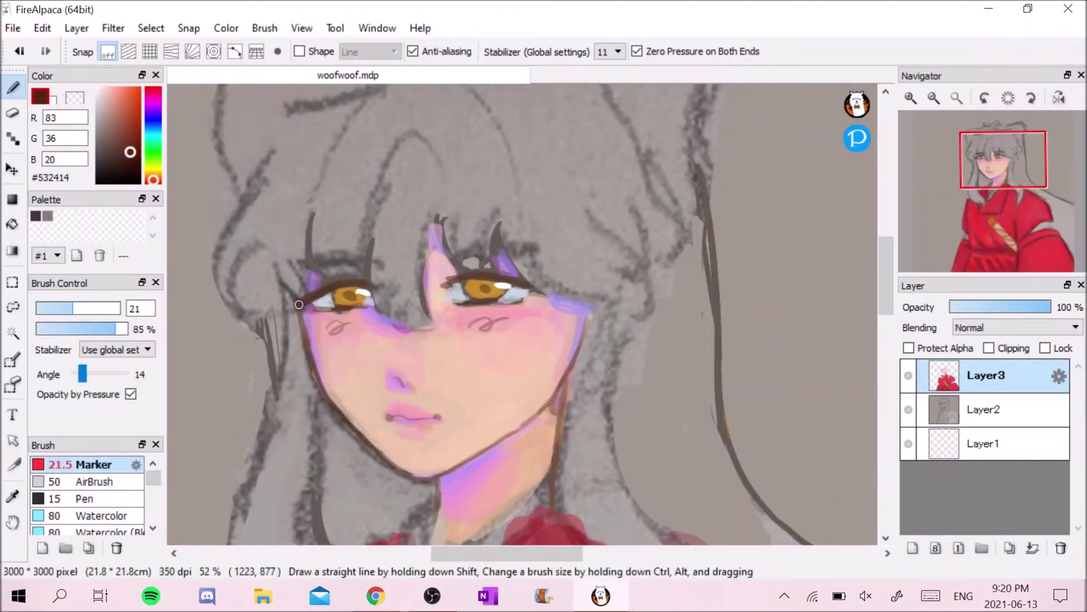
scroll(352, 309, down, 1)
drag(290, 358, 340, 361)
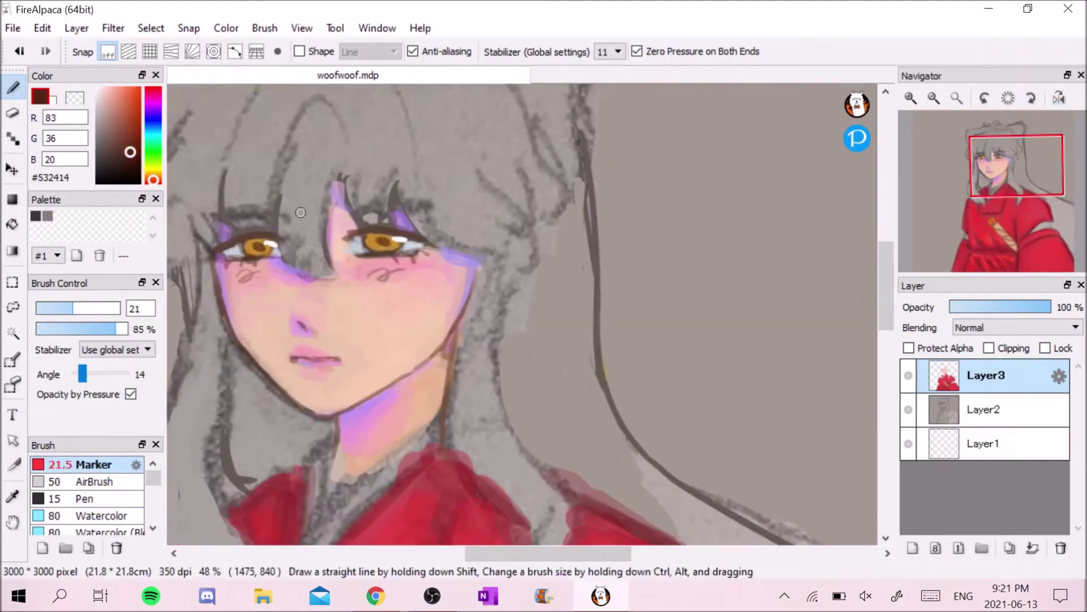
scroll(339, 352, down, 1)
scroll(346, 348, up, 1)
Sample the face's skin tone and enlarge the brush to smooth around the mouth
alt+click(422, 170)
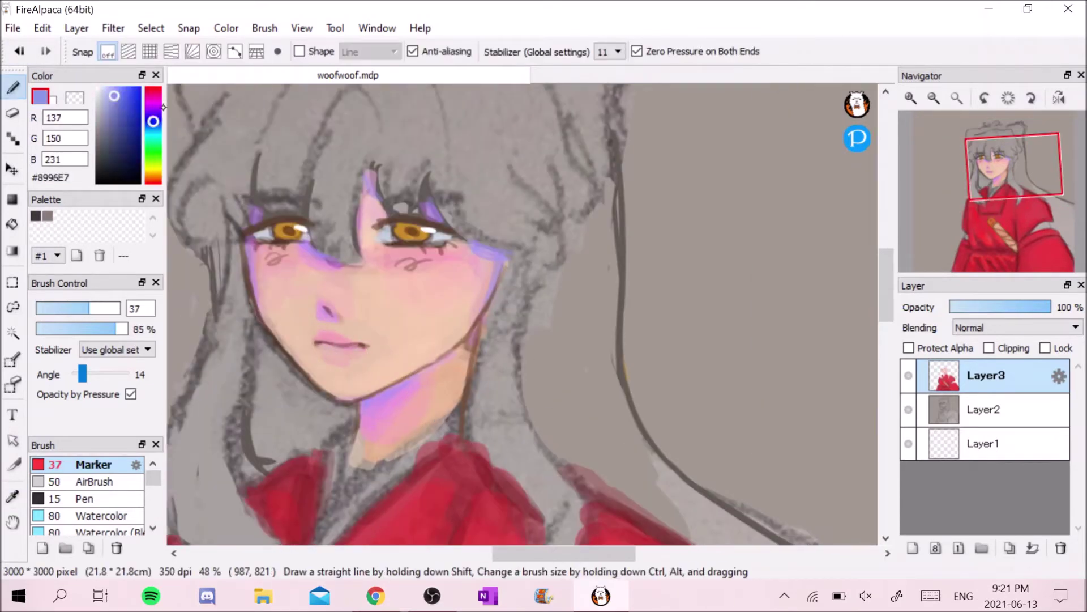
alt+click(345, 371)
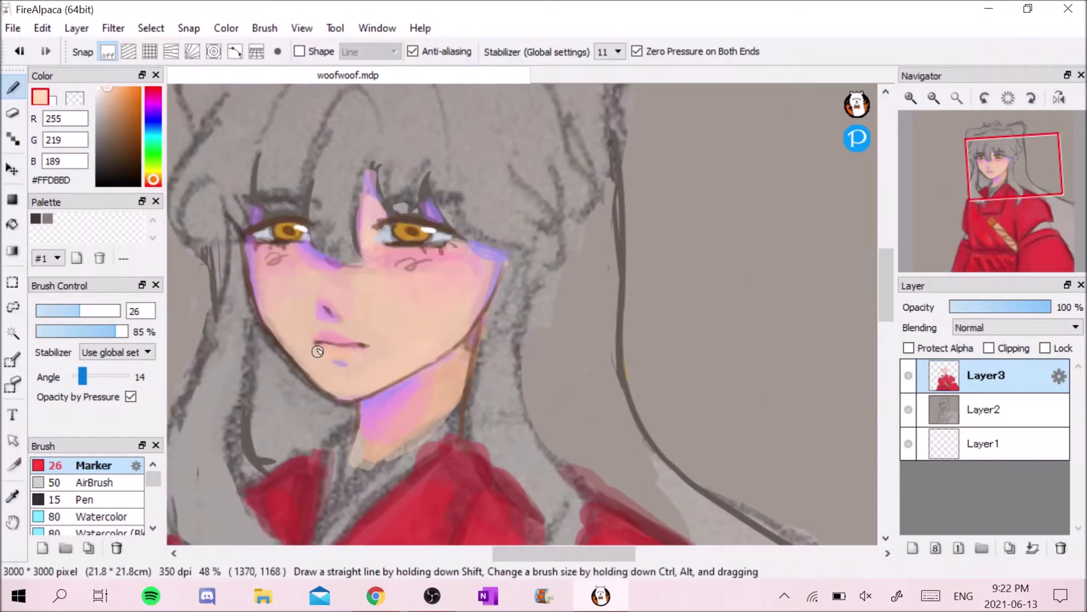
drag(350, 360, 363, 339)
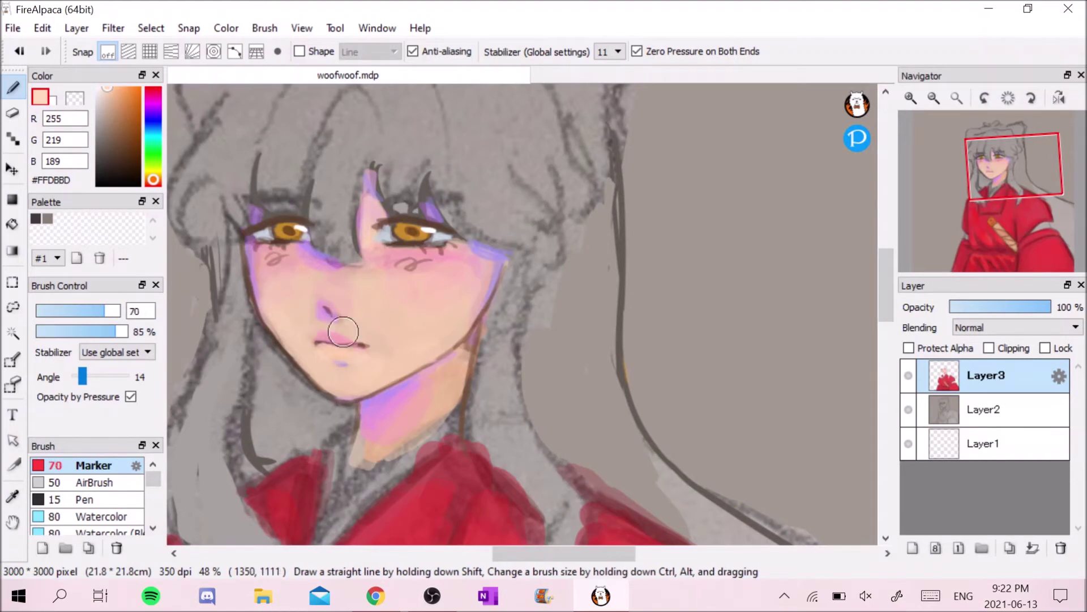
scroll(452, 377, down, 1)
alt+click(442, 276)
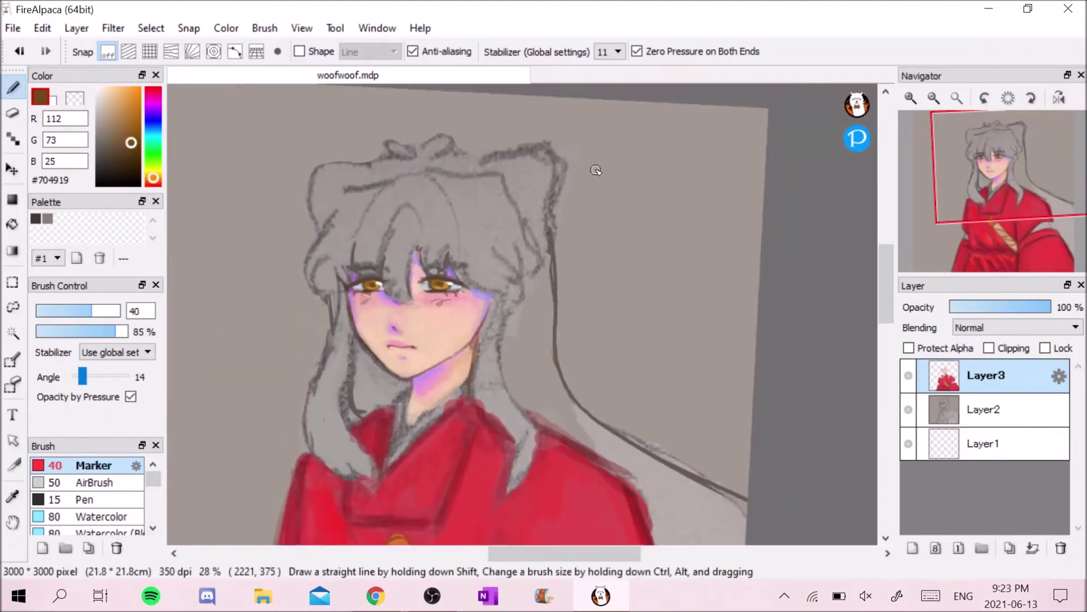
Block in the hair with white and light grey paint
scroll(442, 276, down, 3)
alt+click(408, 283)
mouse_move(442, 249)
mouse_down()
mouse_move(301, 244)
mouse_move(319, 388)
mouse_move(368, 153)
mouse_move(476, 340)
mouse_move(607, 485)
mouse_move(714, 410)
mouse_up()
scroll(714, 411, down, 1)
key(ctrl+z)
drag(215, 142, 217, 300)
mouse_move(235, 263)
mouse_down()
mouse_move(283, 124)
mouse_move(363, 226)
mouse_move(368, 352)
mouse_move(503, 402)
mouse_move(482, 521)
mouse_up()
drag(281, 177, 315, 185)
drag(363, 140, 255, 311)
drag(374, 294, 510, 397)
With a smaller brush, paint cream highlights atop the head and down the right hair
click(152, 121)
click(106, 110)
scroll(314, 335, up, 2)
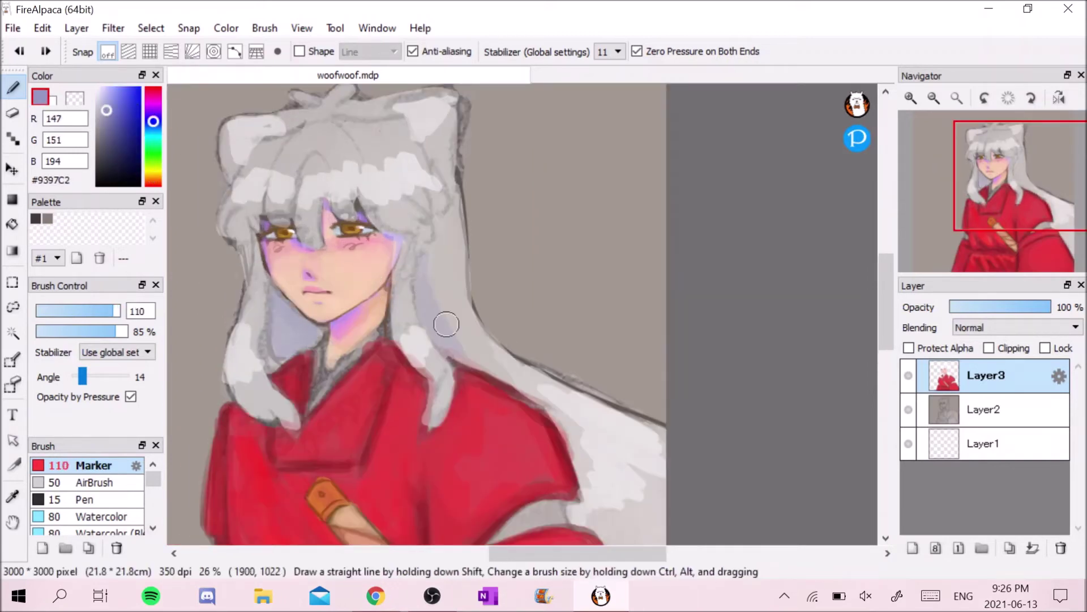
scroll(446, 324, down, 1)
scroll(340, 283, up, 2)
drag(294, 293, 268, 293)
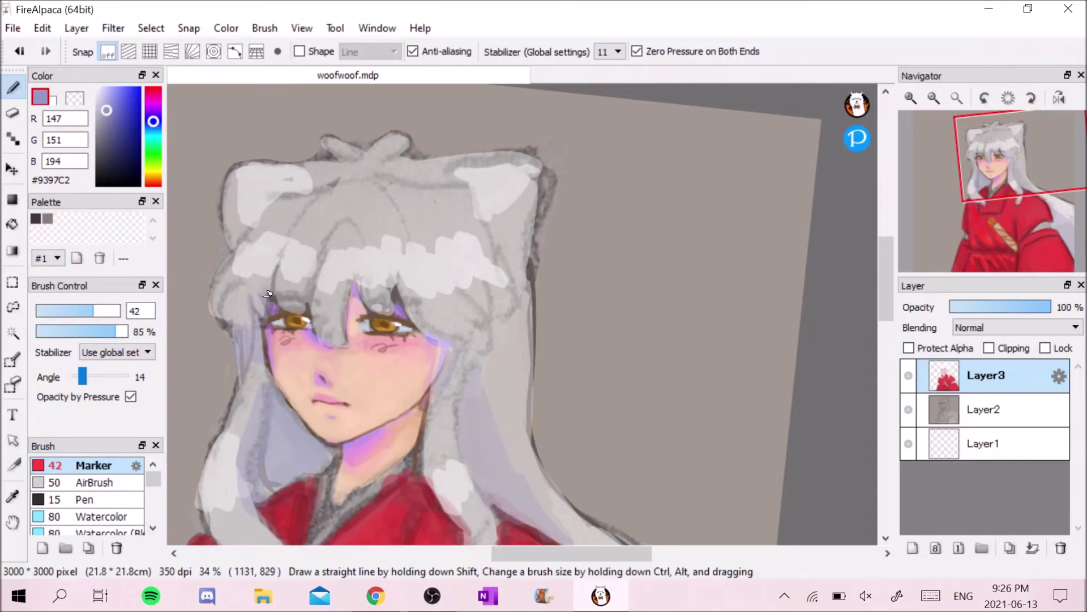
scroll(476, 230, down, 2)
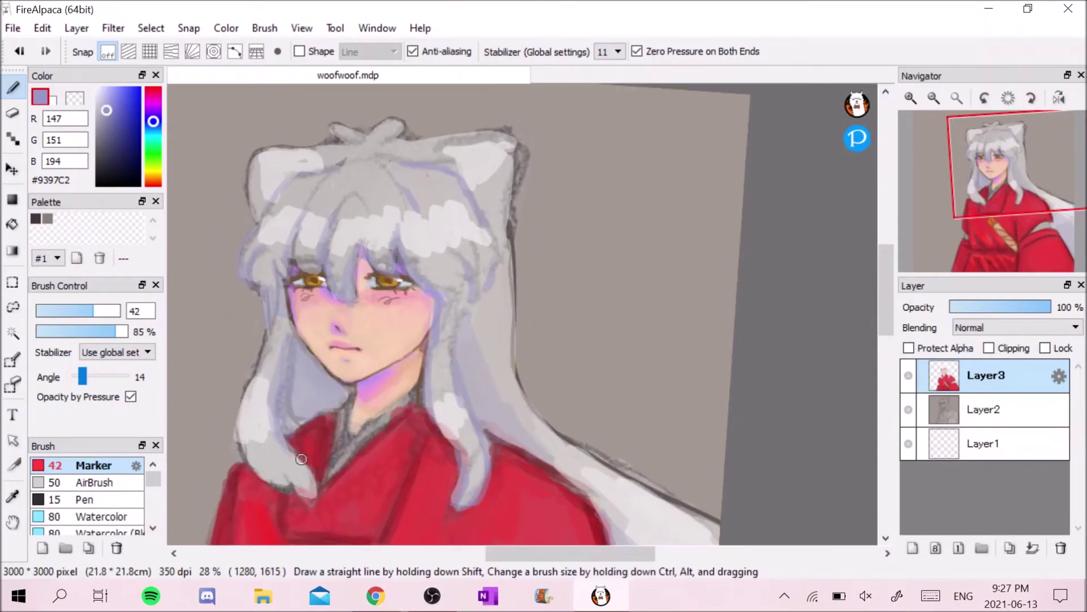
scroll(368, 227, up, 2)
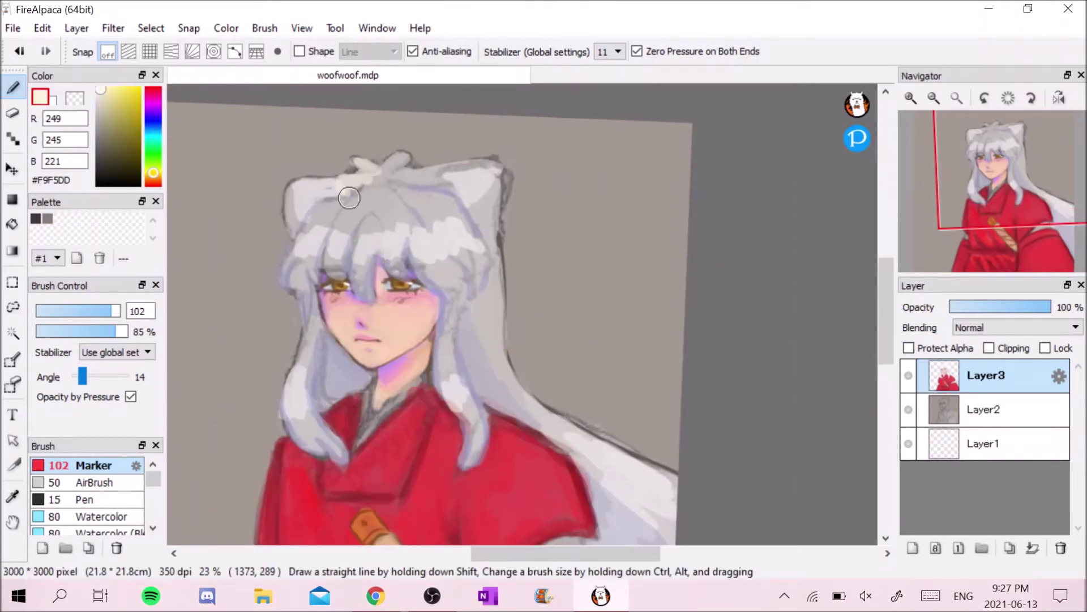
drag(408, 170, 343, 232)
mouse_move(487, 170)
mouse_down()
mouse_move(502, 388)
mouse_move(663, 527)
mouse_up()
scroll(333, 260, down, 1)
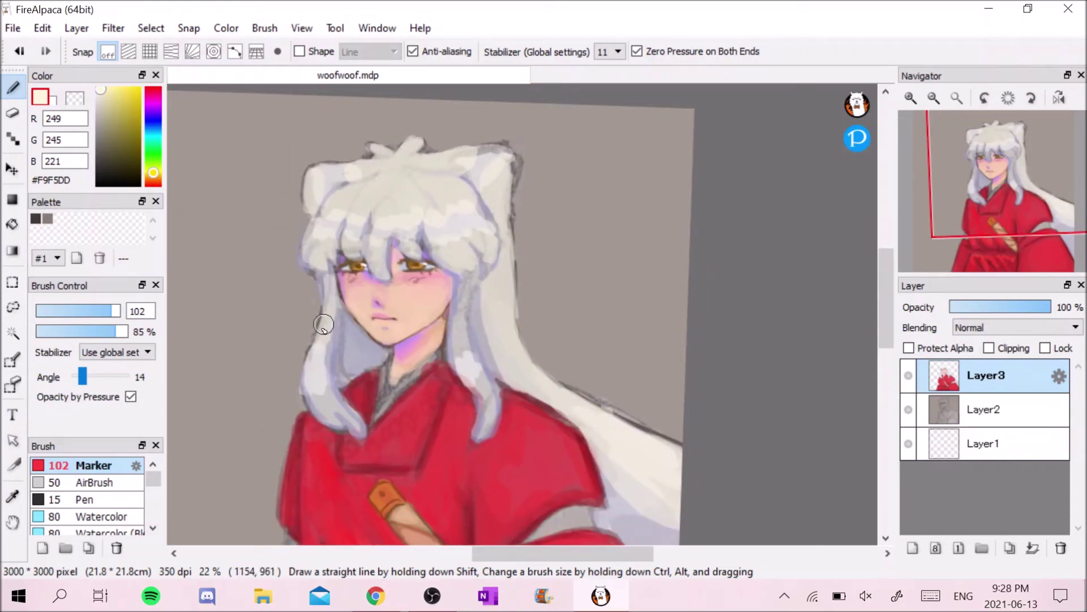
Brighten several hair sections with white highlights and fine strand lines
drag(329, 322, 340, 436)
drag(458, 284, 487, 419)
drag(317, 215, 440, 226)
drag(453, 158, 475, 243)
drag(464, 311, 481, 397)
drag(623, 408, 647, 420)
scroll(648, 420, down, 2)
drag(317, 141, 362, 210)
Shade the hair strands and area near the neck in bluish grey
alt+click(397, 226)
scroll(396, 255, up, 3)
alt+click(266, 239)
drag(351, 199, 306, 294)
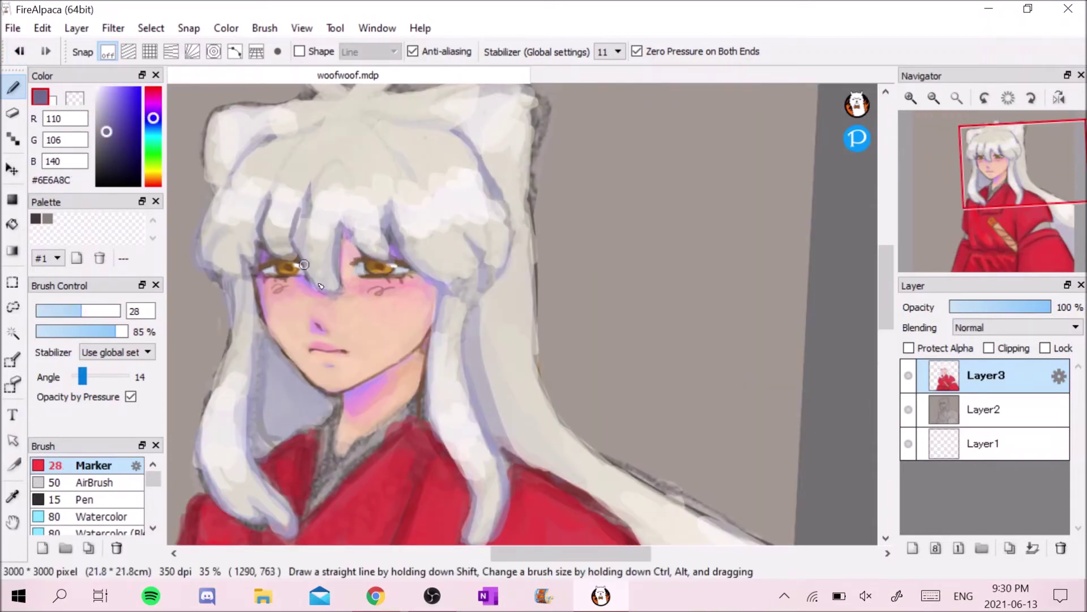
drag(267, 204, 272, 255)
scroll(283, 284, down, 1)
drag(301, 295, 301, 413)
mouse_move(333, 372)
mouse_down()
mouse_move(317, 300)
mouse_move(340, 390)
mouse_up()
scroll(329, 351, down, 1)
Draw dark grey-violet eyebrows on a new layer and add another layer above
alt+click(317, 340)
scroll(301, 294, down, 1)
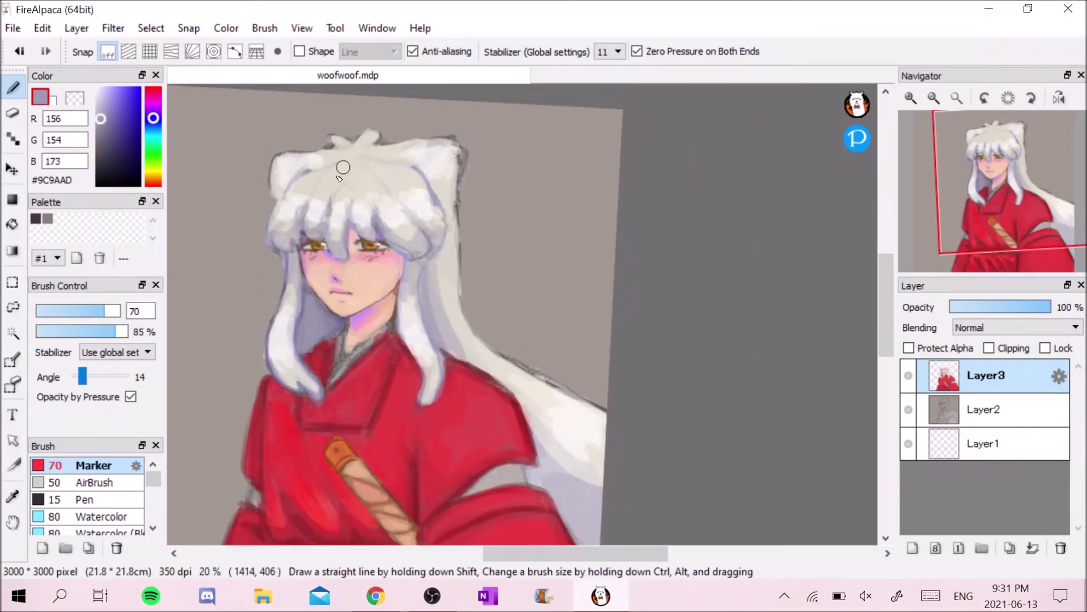
scroll(273, 162, down, 1)
scroll(317, 255, up, 2)
alt+click(317, 255)
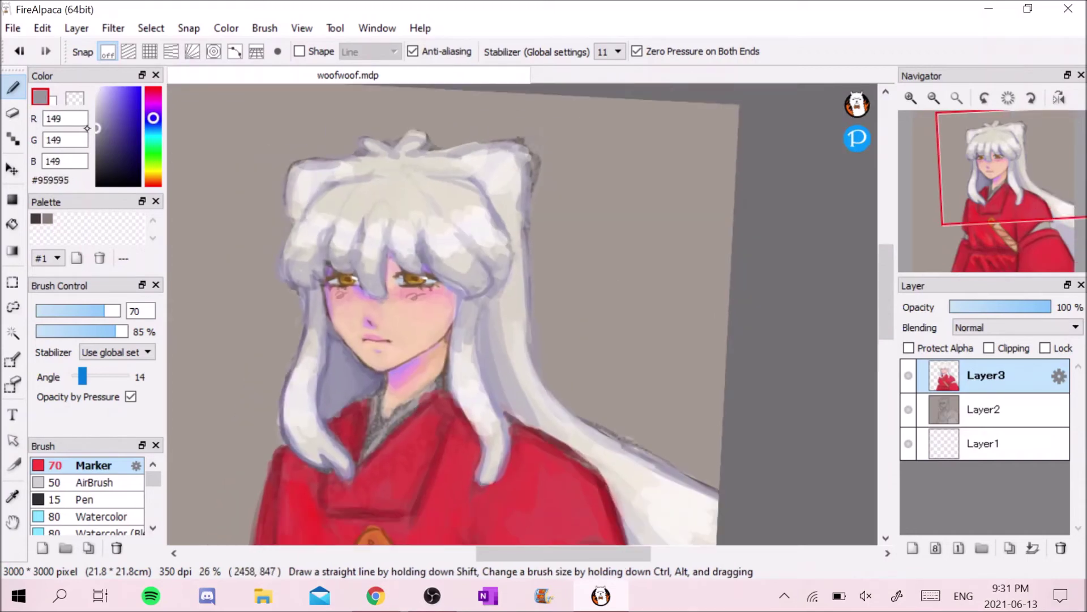
scroll(335, 267, up, 1)
alt+click(335, 266)
drag(301, 266, 429, 264)
key(ctrl+shift+n)
Flip the canvas back to normal and transform the selected eyebrows into place
click(1058, 97)
key(ctrl+shift+n)
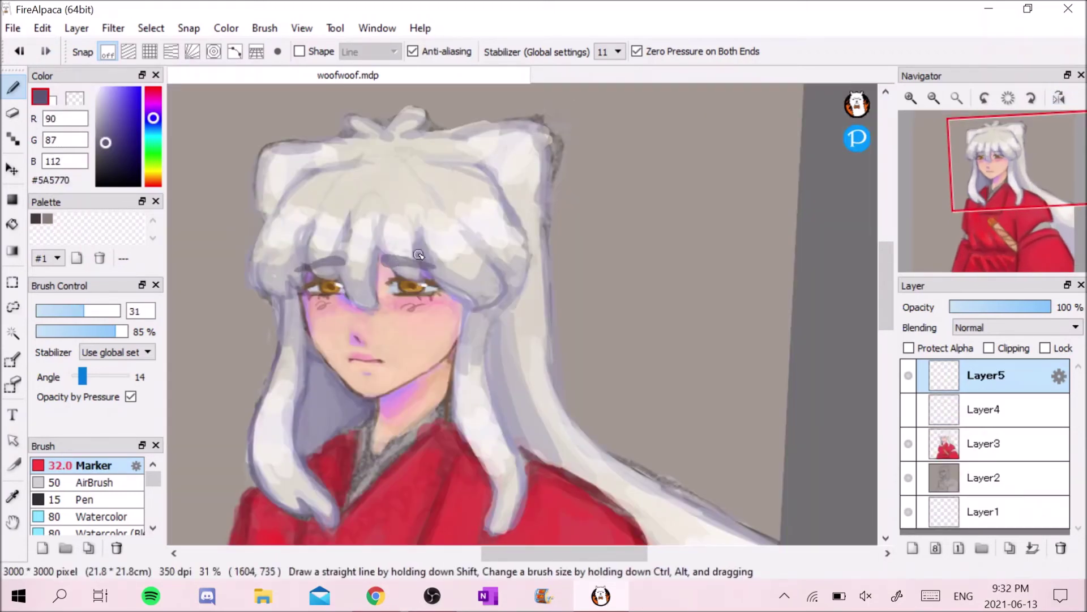
key(l)
drag(363, 178, 473, 271)
key(ctrl+t)
key(Return)
scroll(543, 253, down, 3)
On Layer3, eyedrop light tones and paint a white inner collar along the neck
click(985, 444)
key(b)
alt+click(385, 280)
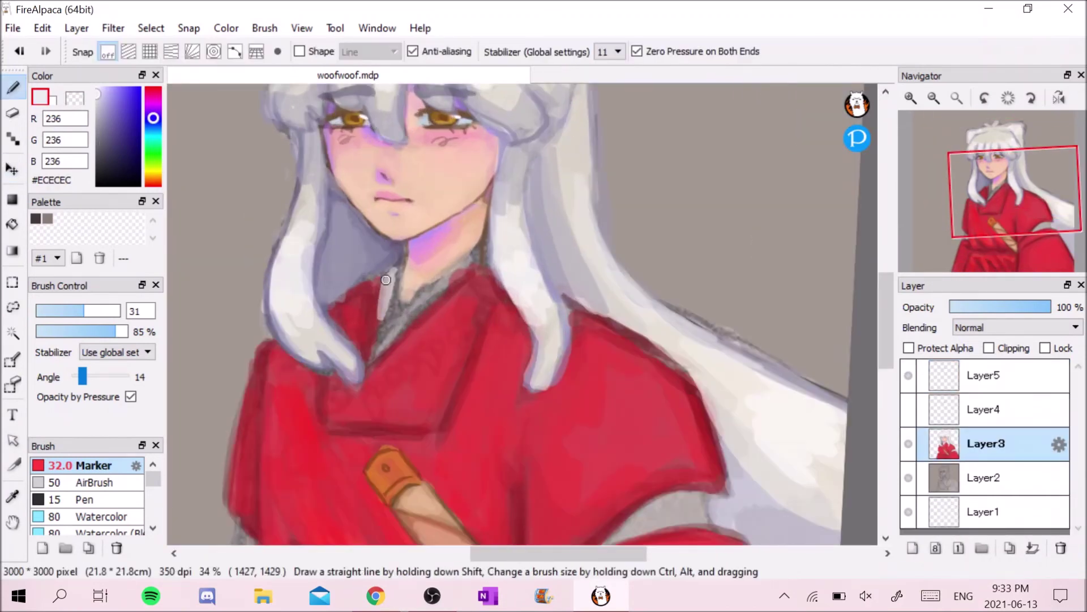
alt+click(407, 314)
drag(390, 324, 393, 280)
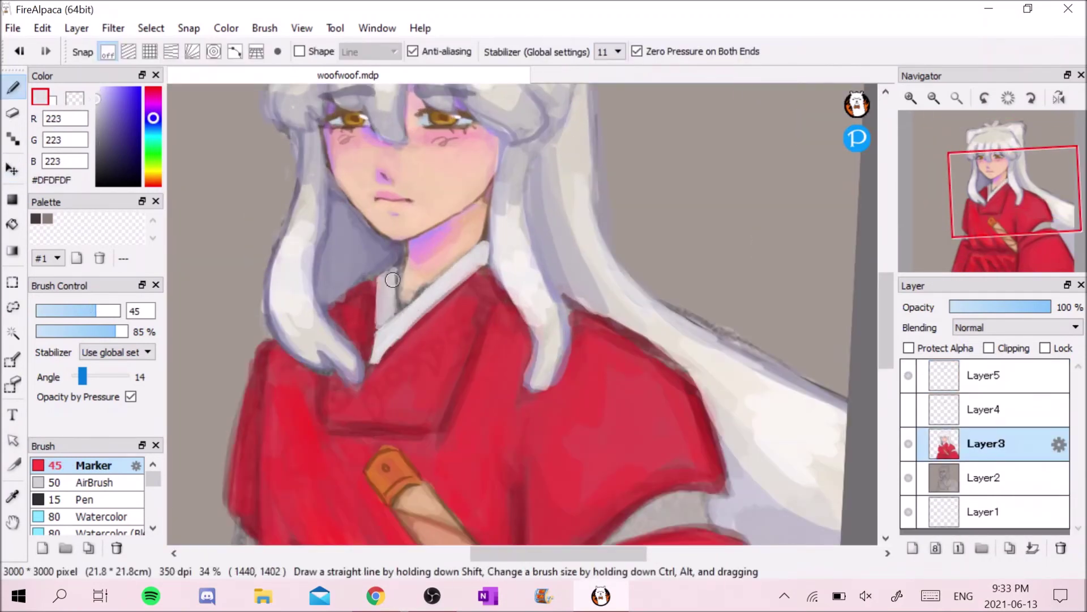
alt+click(396, 283)
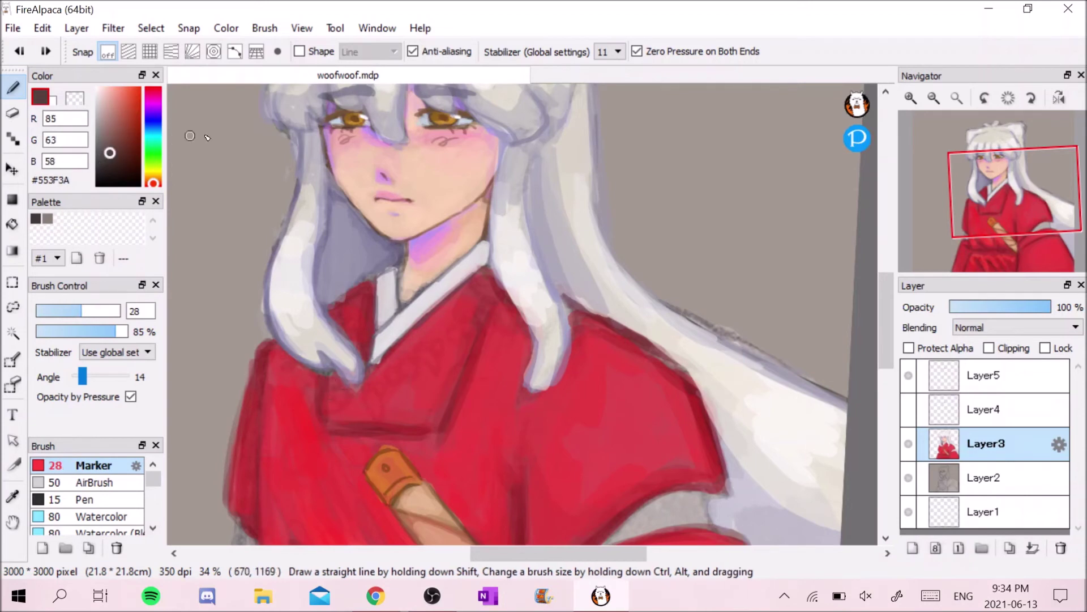
scroll(429, 287, down, 3)
scroll(365, 424, up, 3)
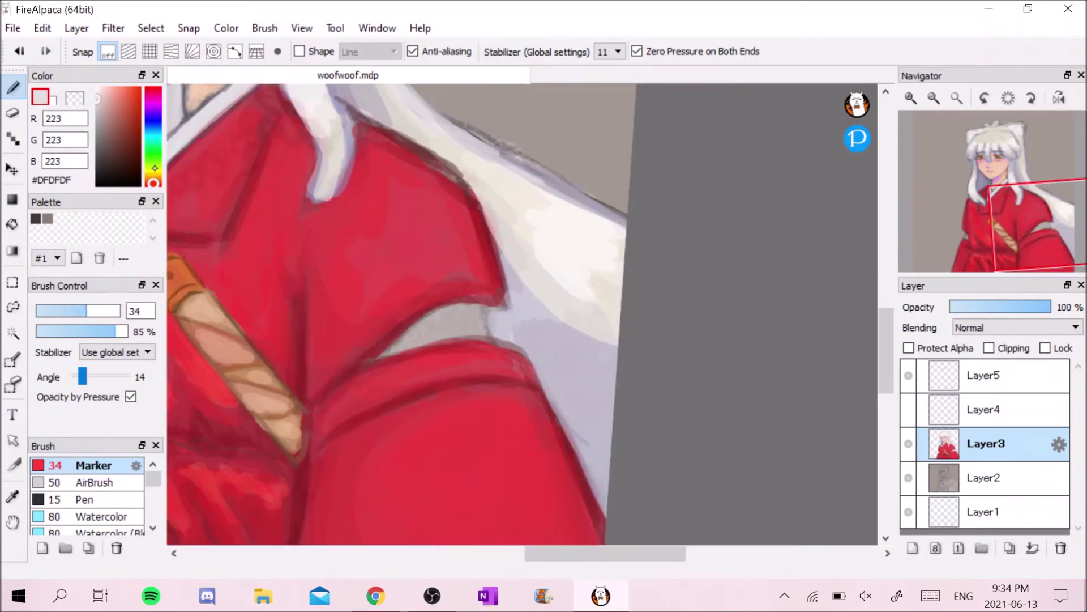
alt+click(476, 311)
drag(424, 333, 487, 326)
Eyedrop a muted brown, a tan sword-hilt tone and the kimono red from the drawing
scroll(504, 324, down, 1)
alt+click(505, 324)
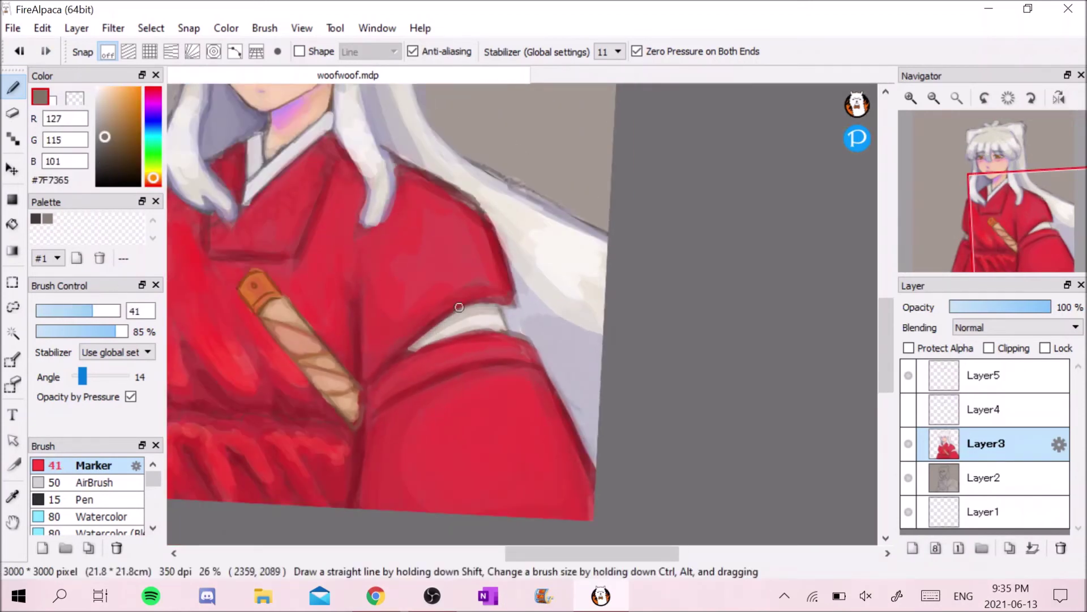
scroll(486, 314, up, 2)
alt+click(294, 357)
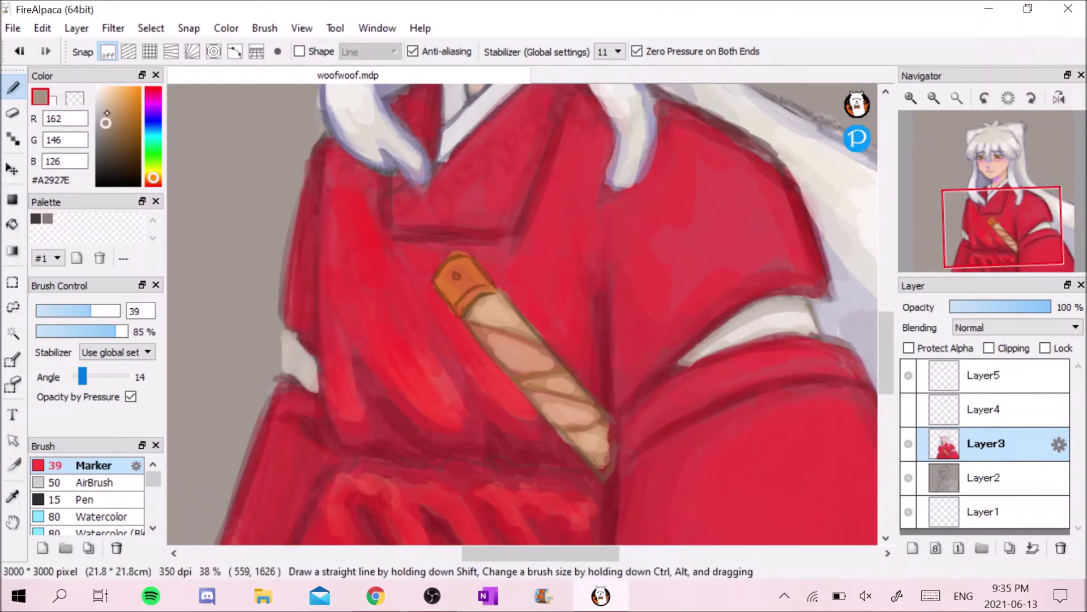
scroll(317, 361, down, 2)
alt+click(328, 340)
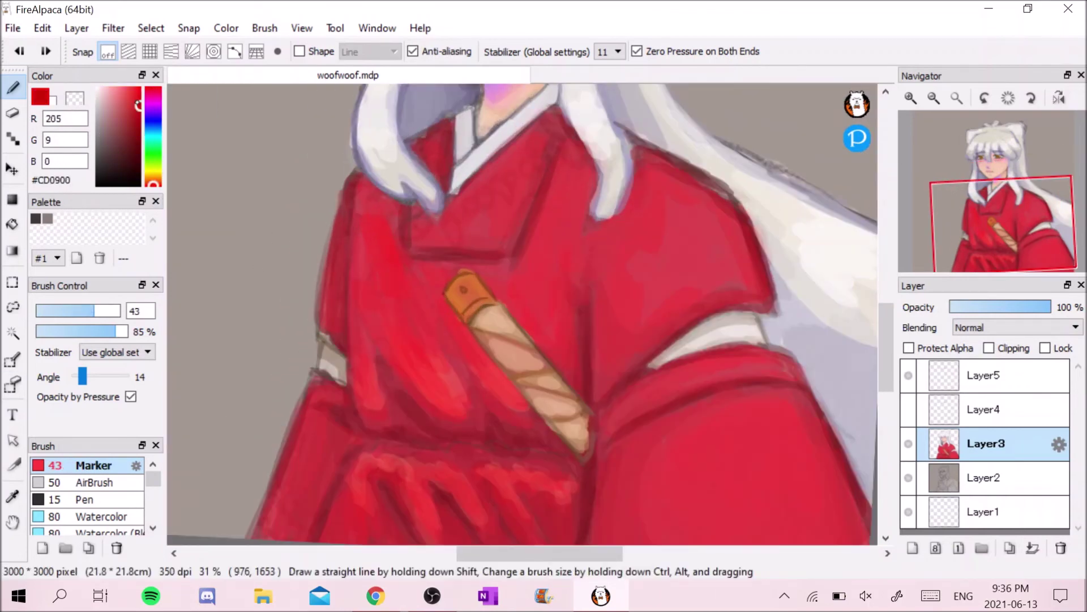
scroll(329, 378, down, 3)
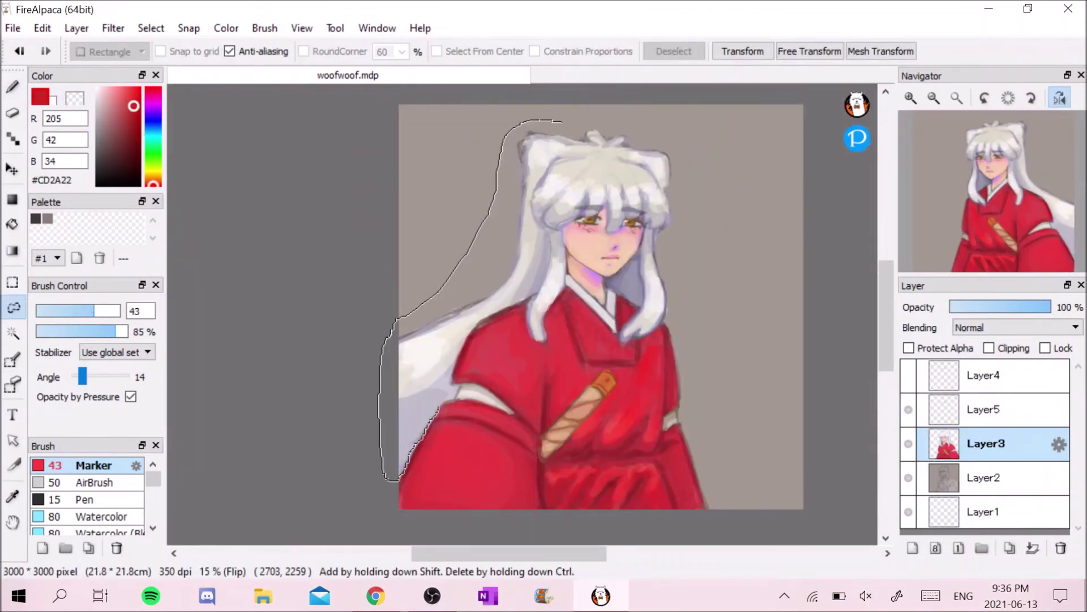
Stretch the lassoed long hair strand outward and sample the grey-white hair colour
key(ctrl+t)
drag(427, 134, 500, 127)
key(Return)
key(ctrl+t)
key(Return)
scroll(527, 314, up, 4)
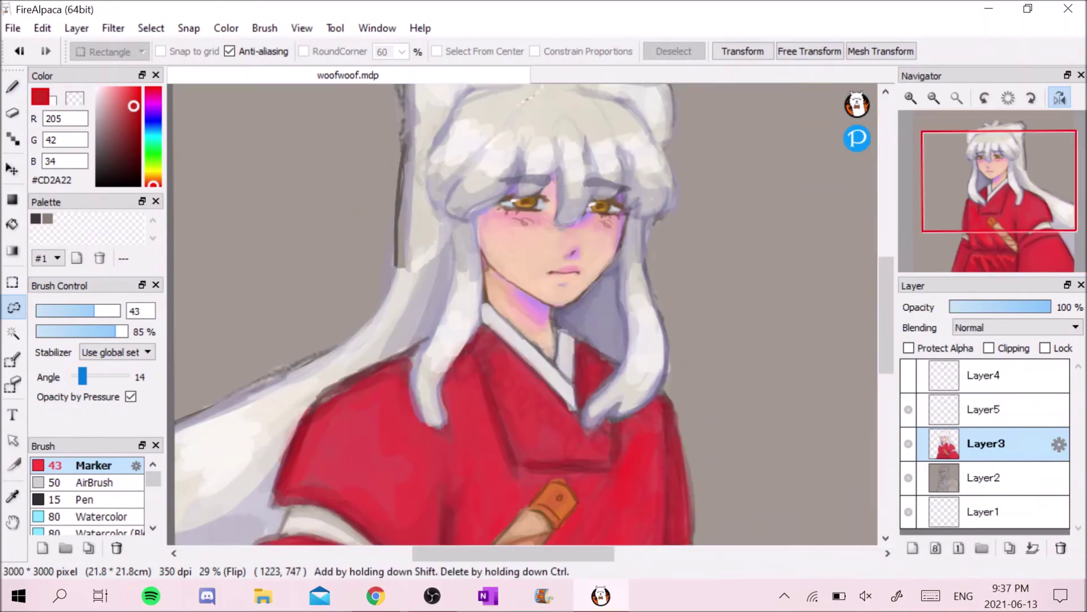
key(b)
alt+click(439, 227)
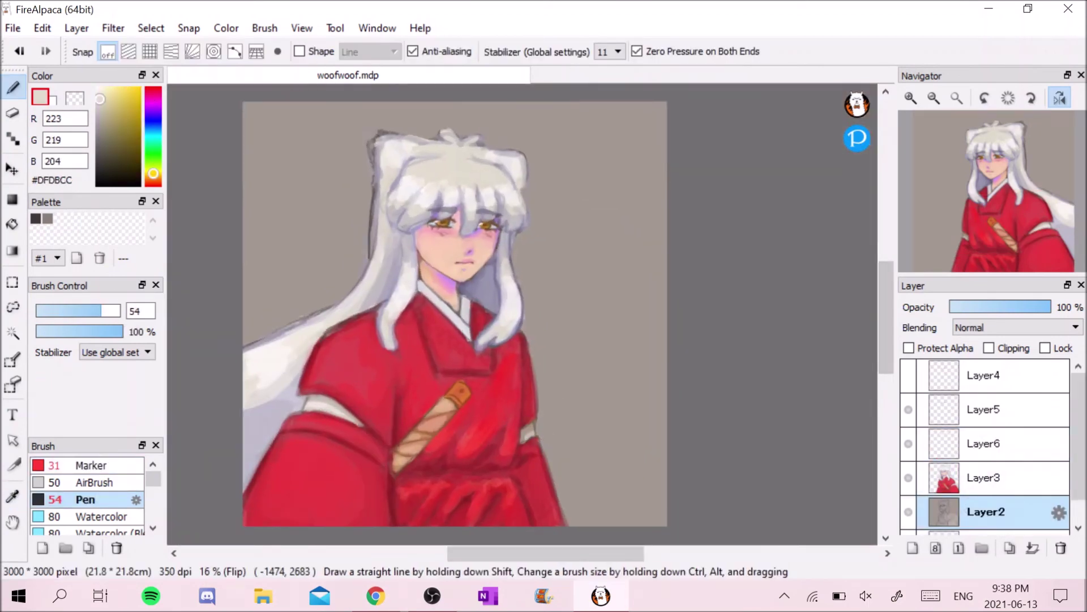
Paint purple shadow strokes on the robe and lavender shading over the neck and collar
drag(486, 329, 491, 400)
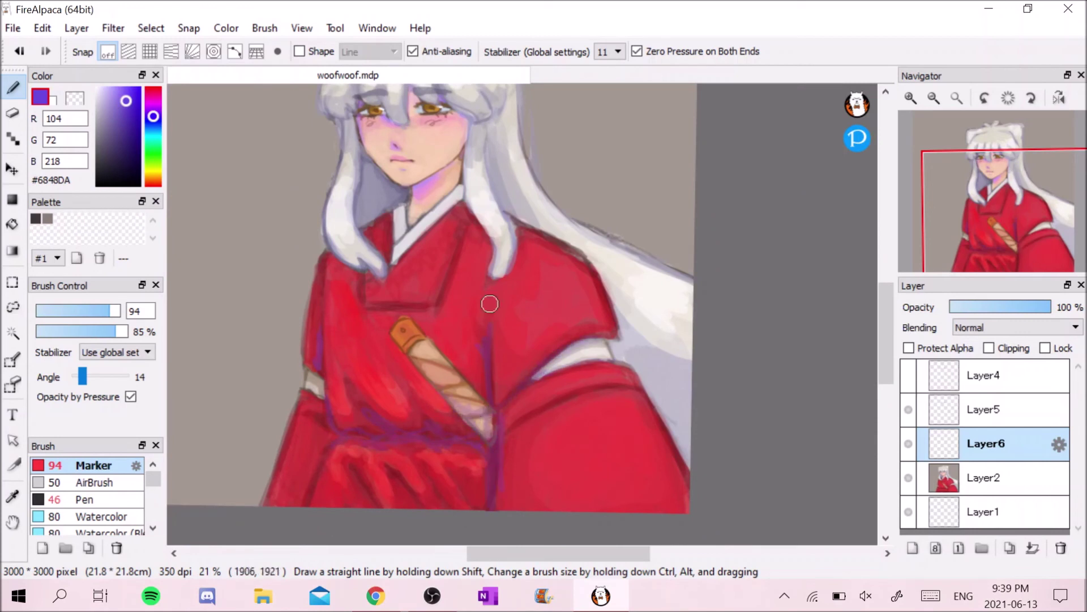
drag(412, 247, 390, 187)
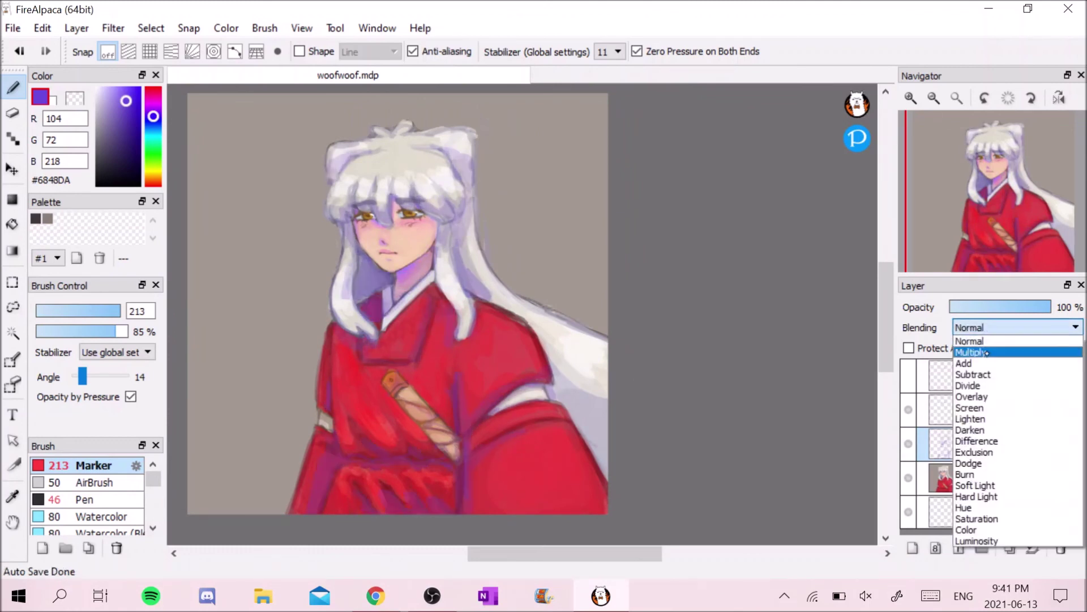
Set the hue shift to +13 in the Hue Saturation Brightness adjustment
click(782, 354)
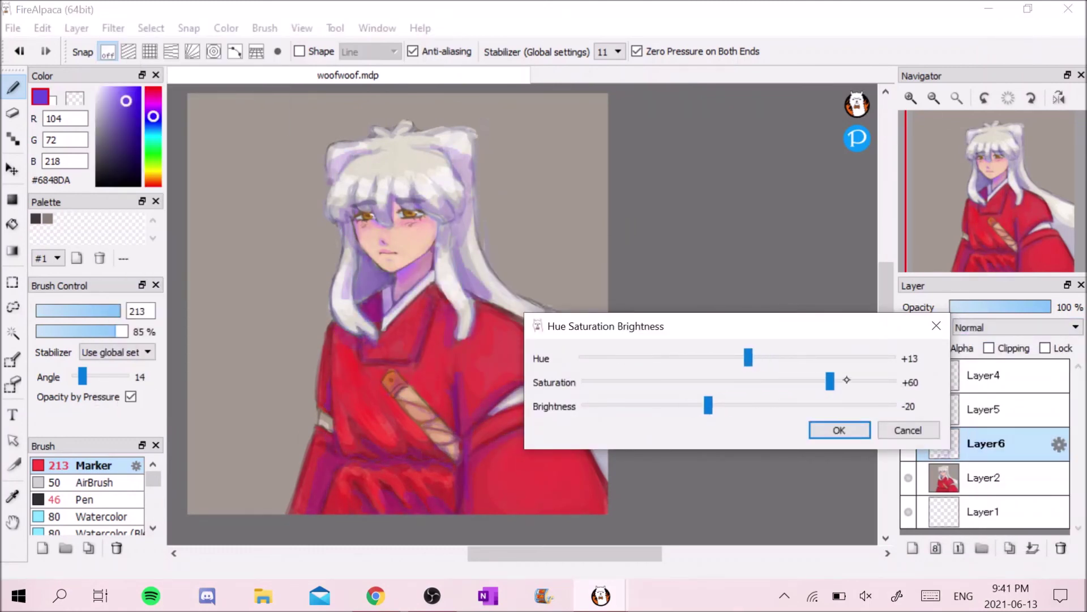